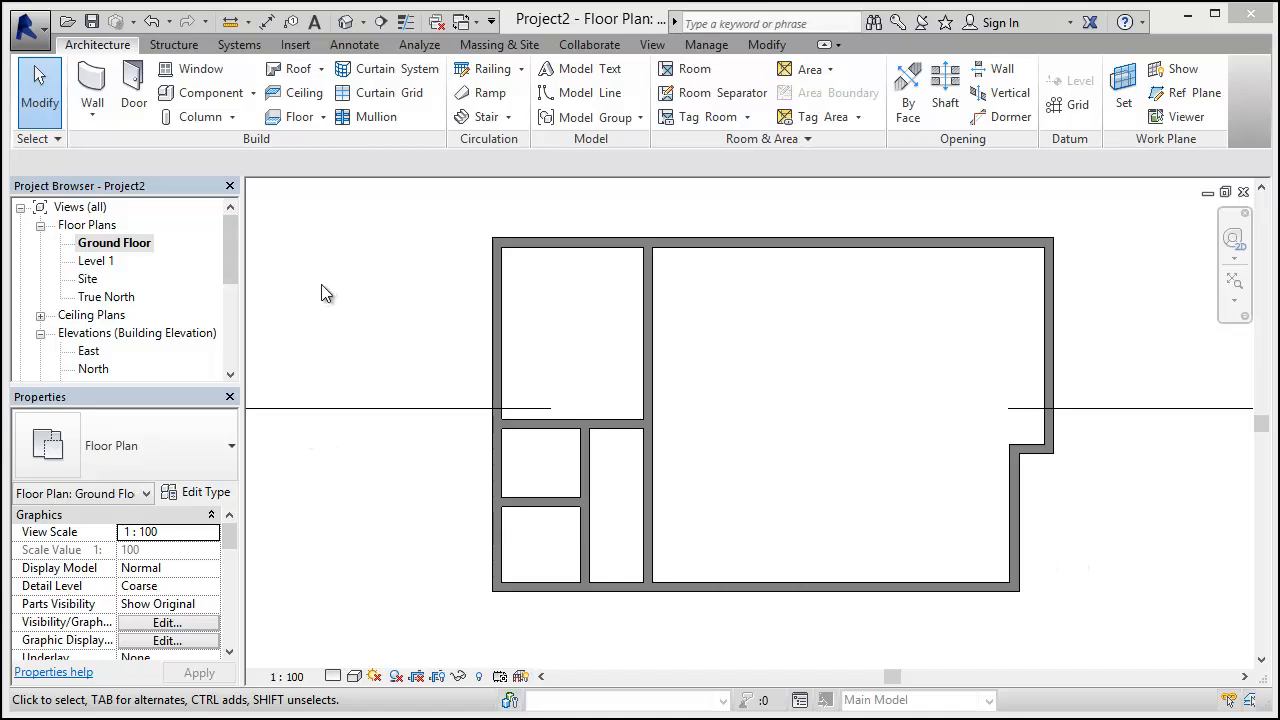
Step: Inspect the wall height in the North elevation and the 3D view, ending in the North elevation
double_click(95, 369)
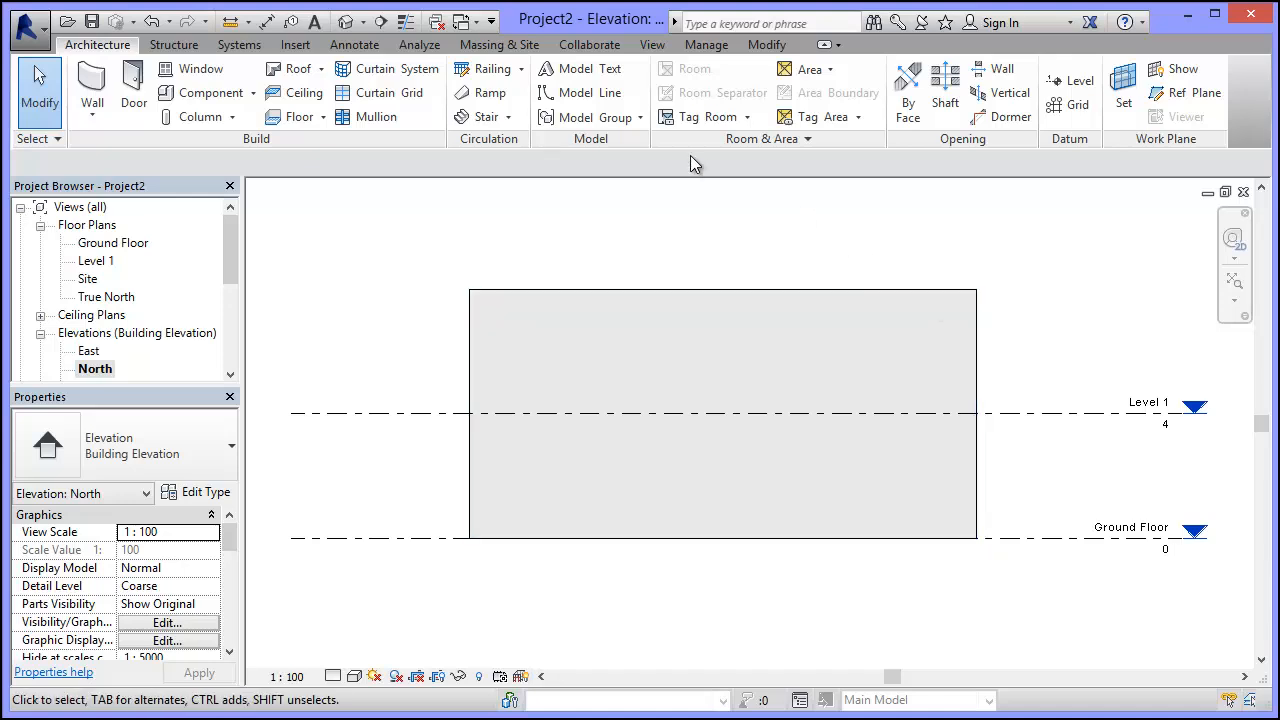
left_click(354, 26)
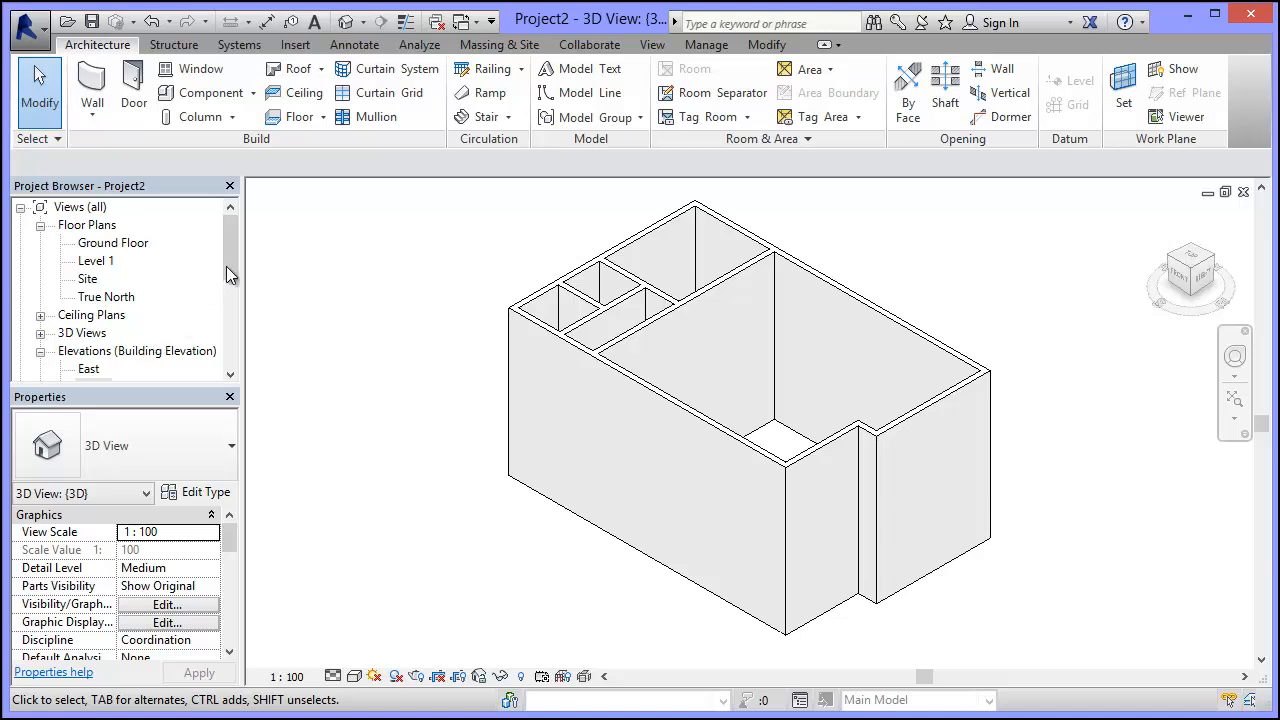
left_click_drag(229, 263, 231, 276)
double_click(93, 350)
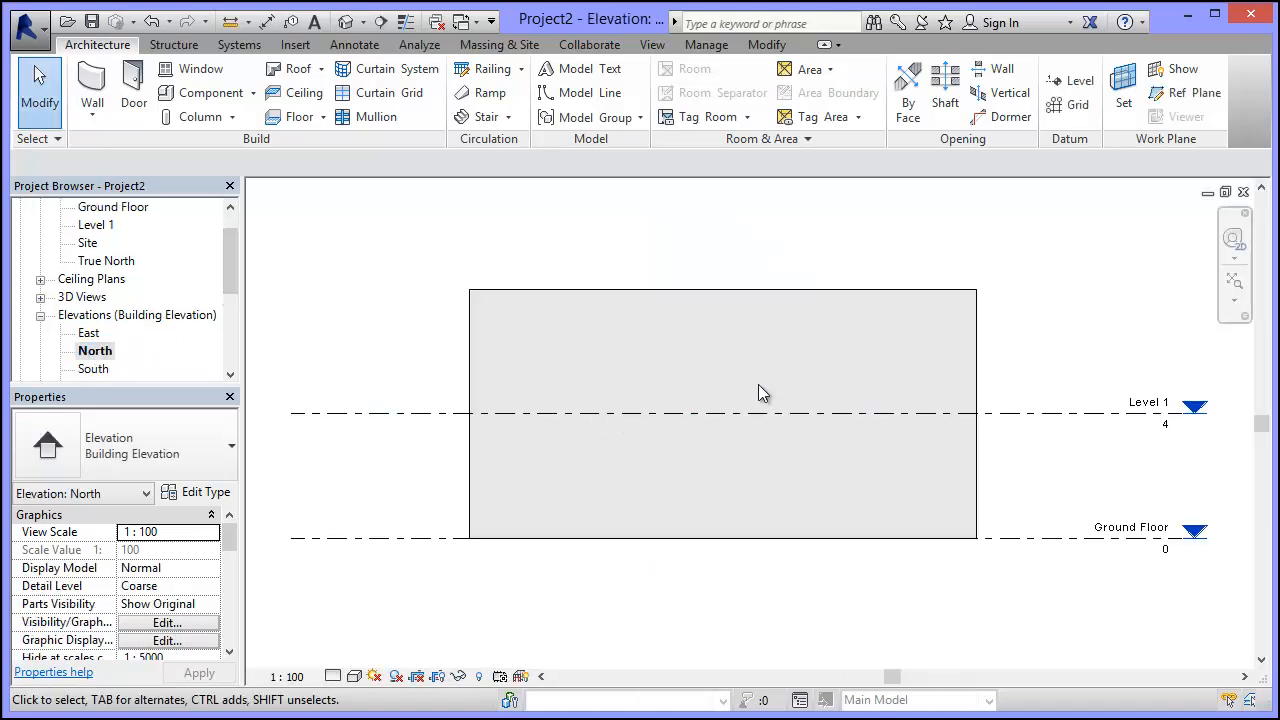
Step: Set the height of Level 1 above the Ground Floor to 2.8
left_click(1145, 413)
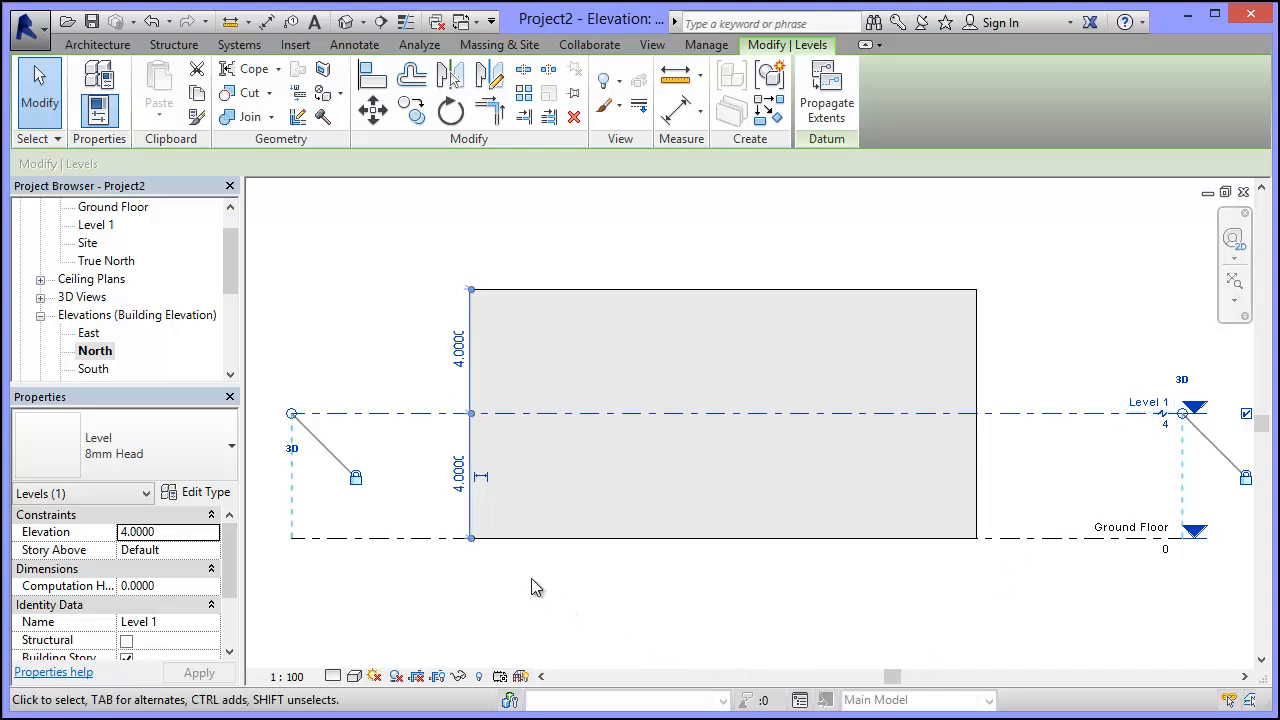
left_click(459, 473)
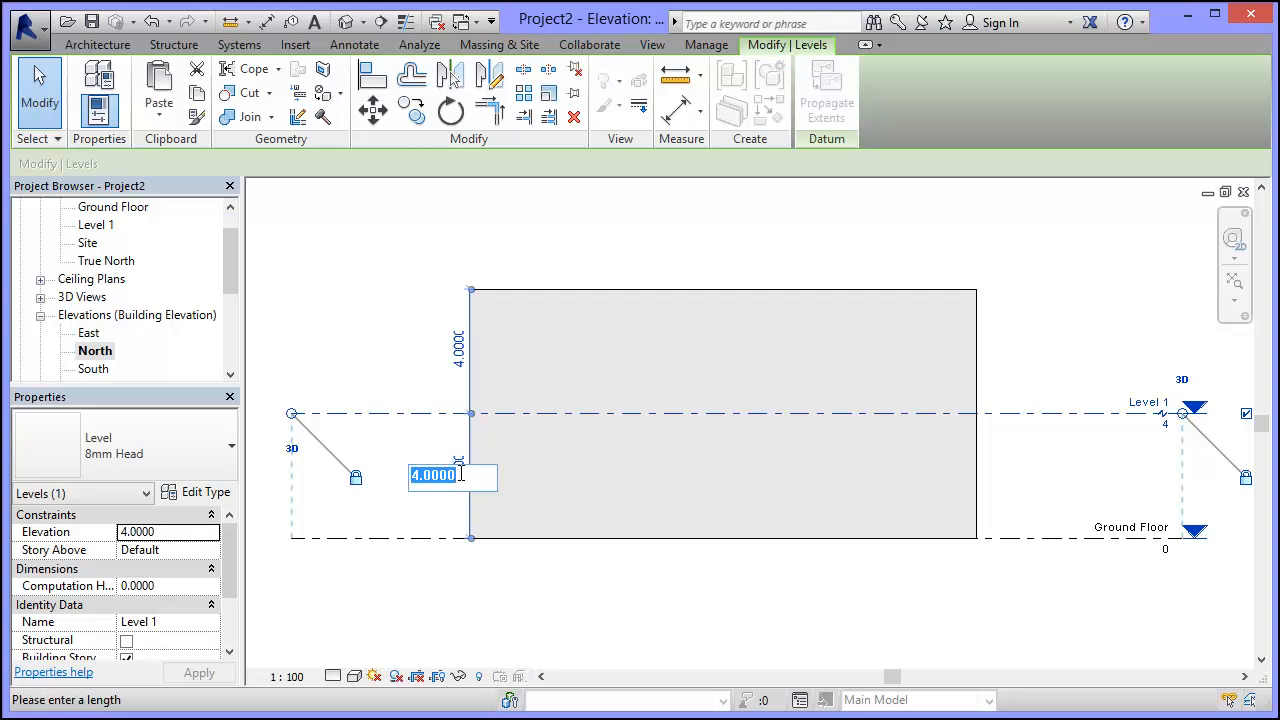
type("2.8")
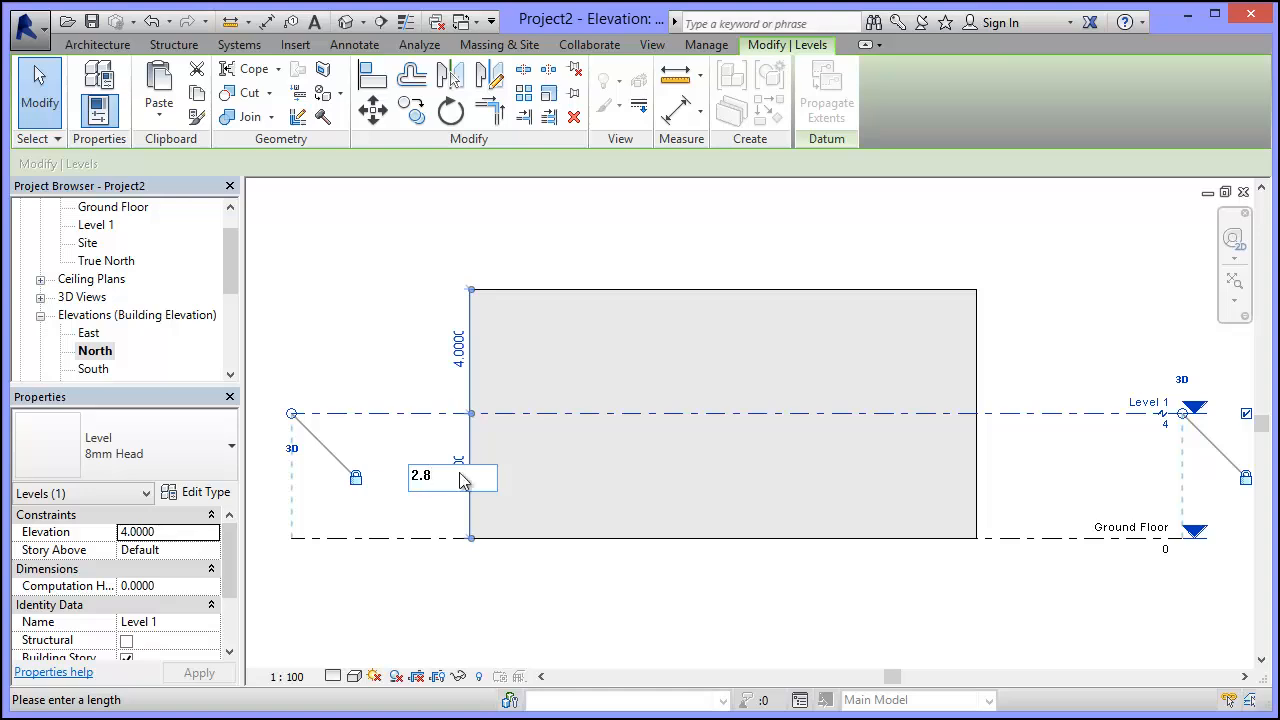
key("Return")
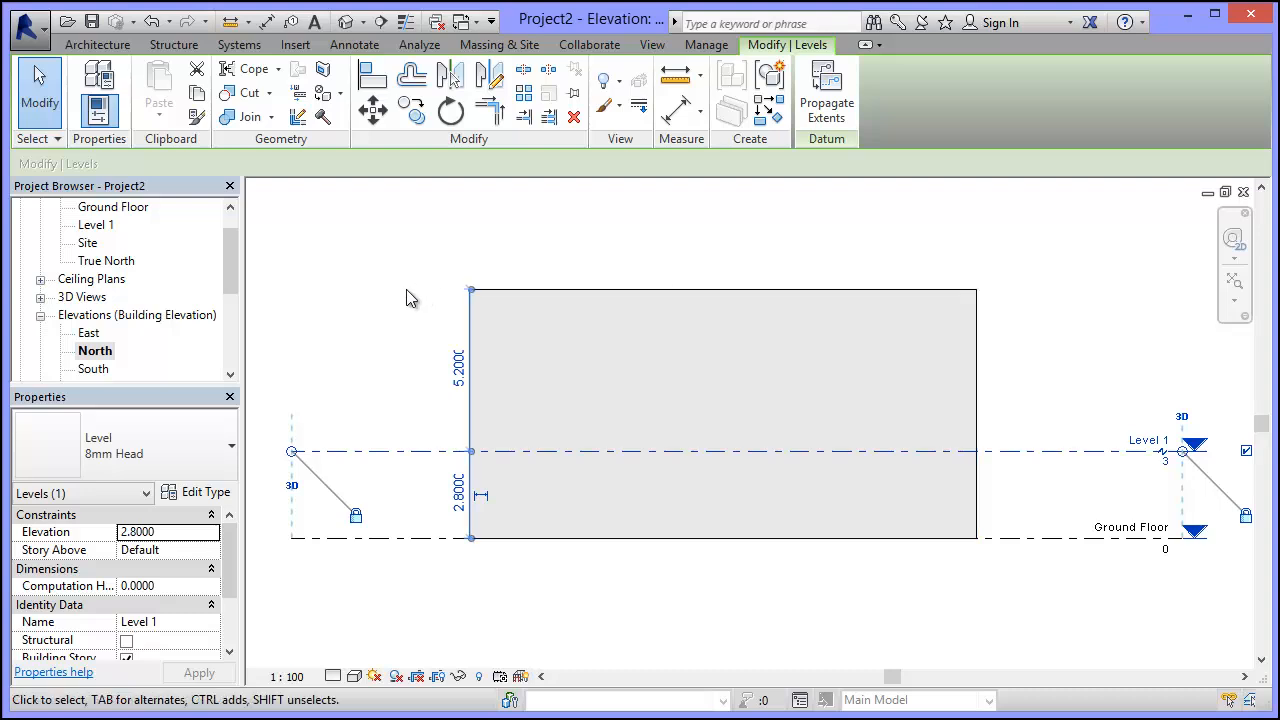
Step: In the Ground Floor plan, set the top constraint of all the walls to "Up to level: Level 1" and apply it
left_click_drag(230, 254, 230, 228)
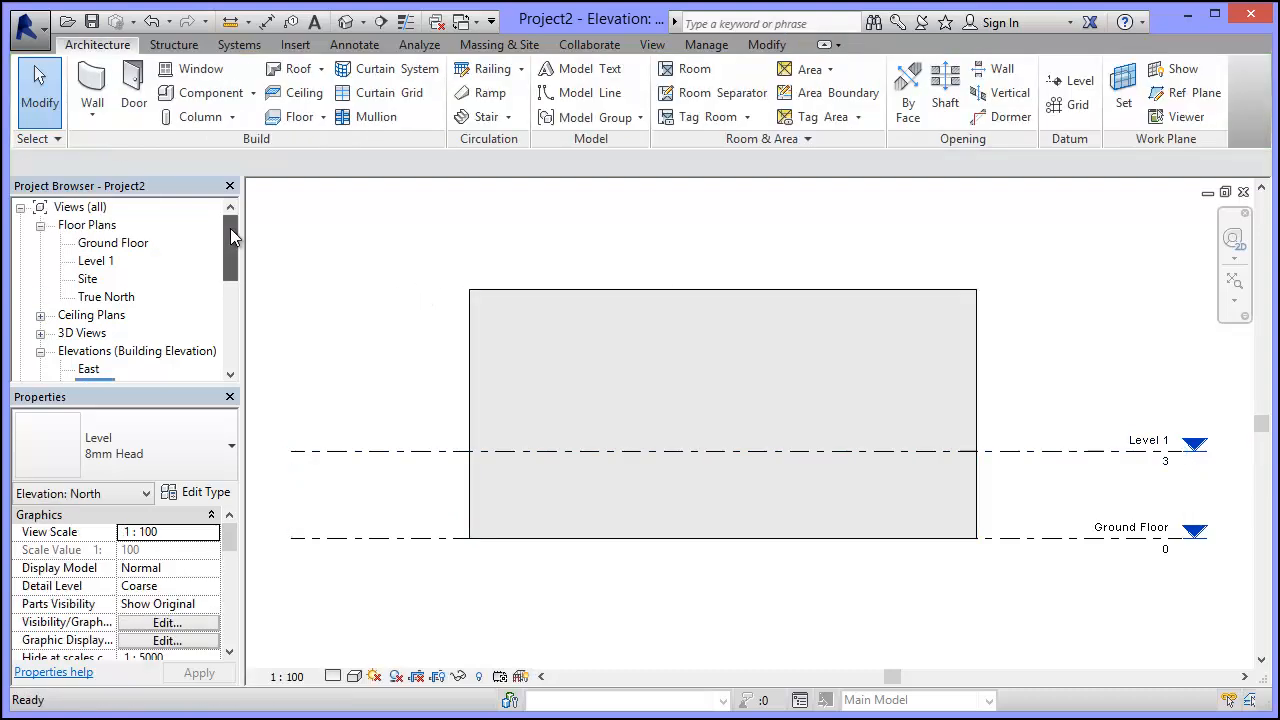
double_click(120, 243)
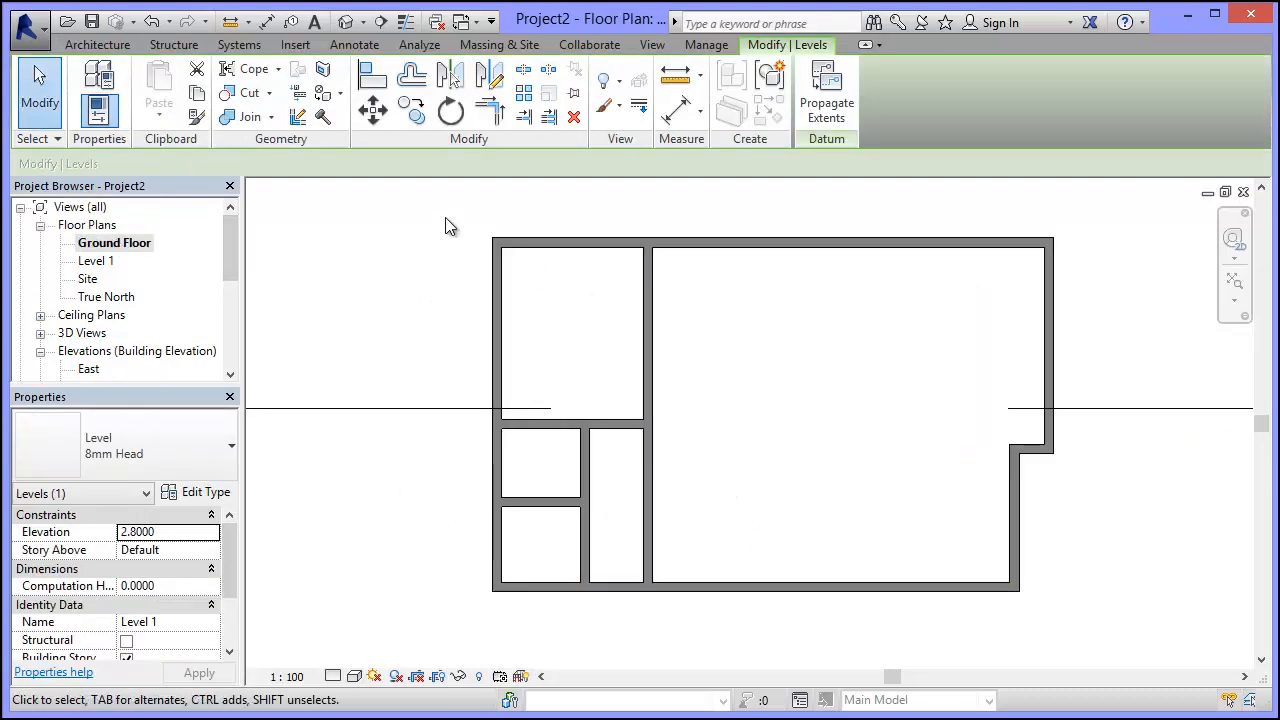
left_click_drag(445, 217, 1095, 626)
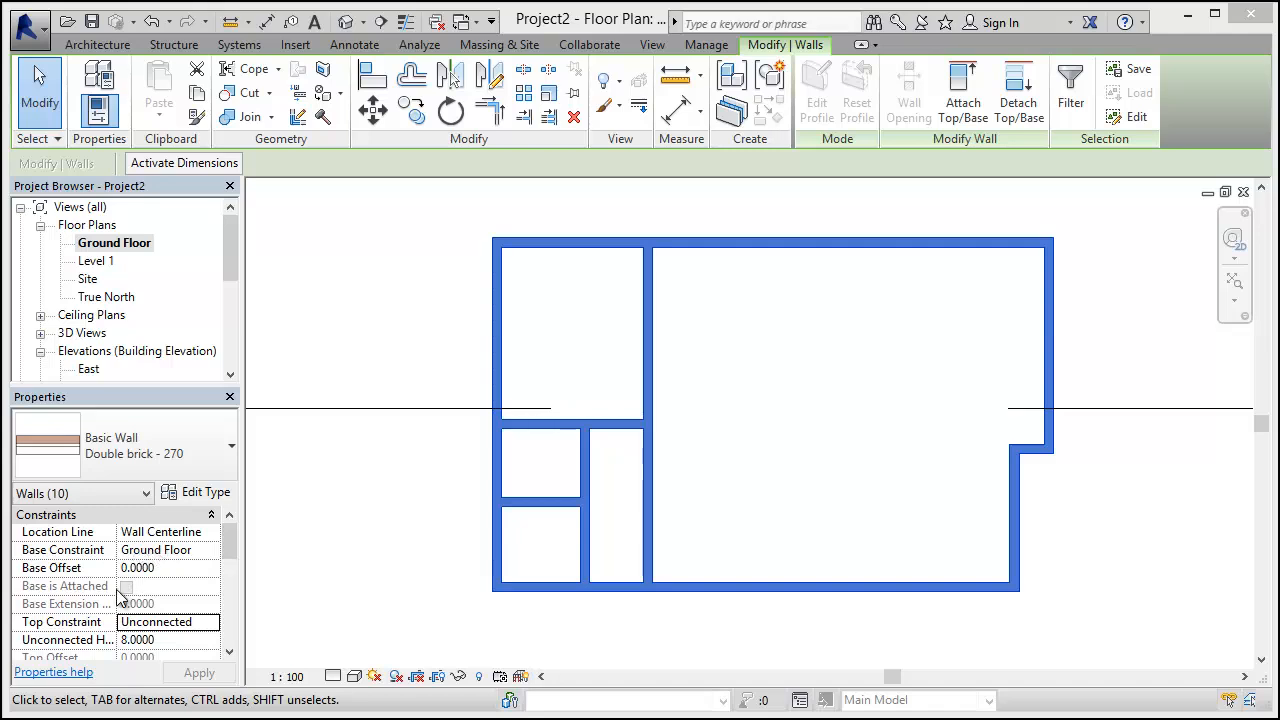
left_click(207, 624)
left_click(211, 622)
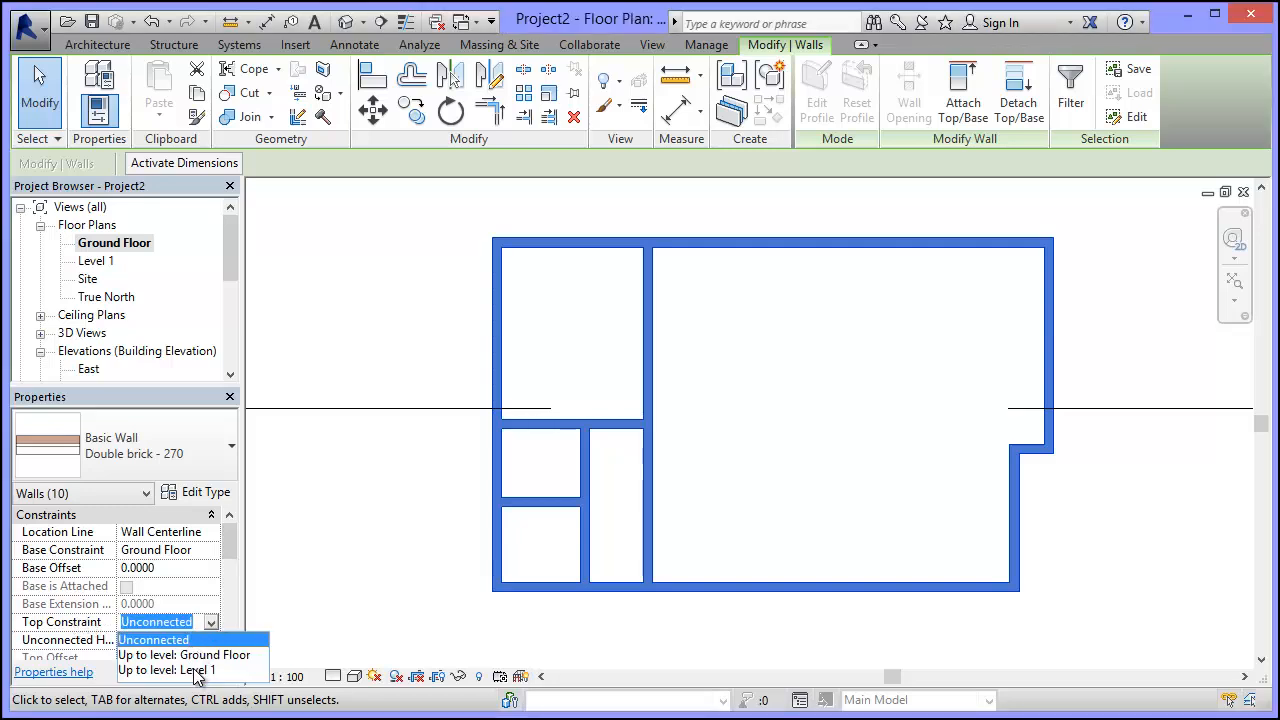
left_click(188, 670)
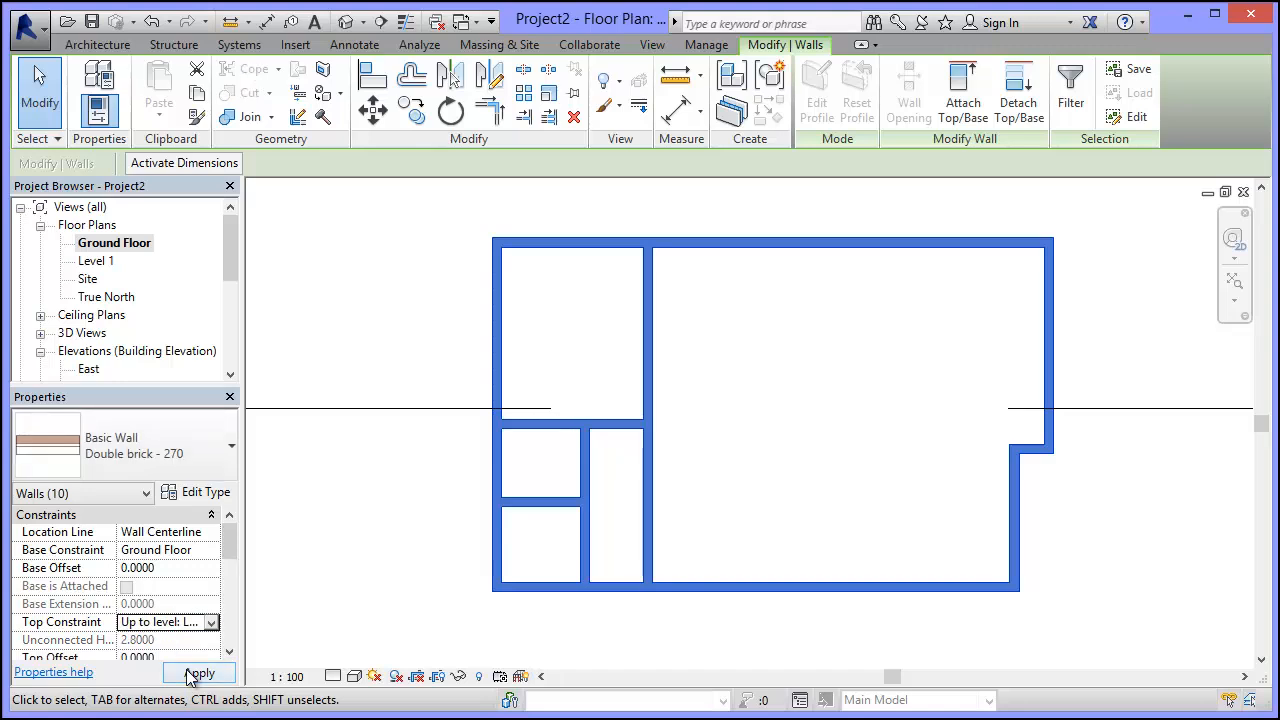
left_click(199, 673)
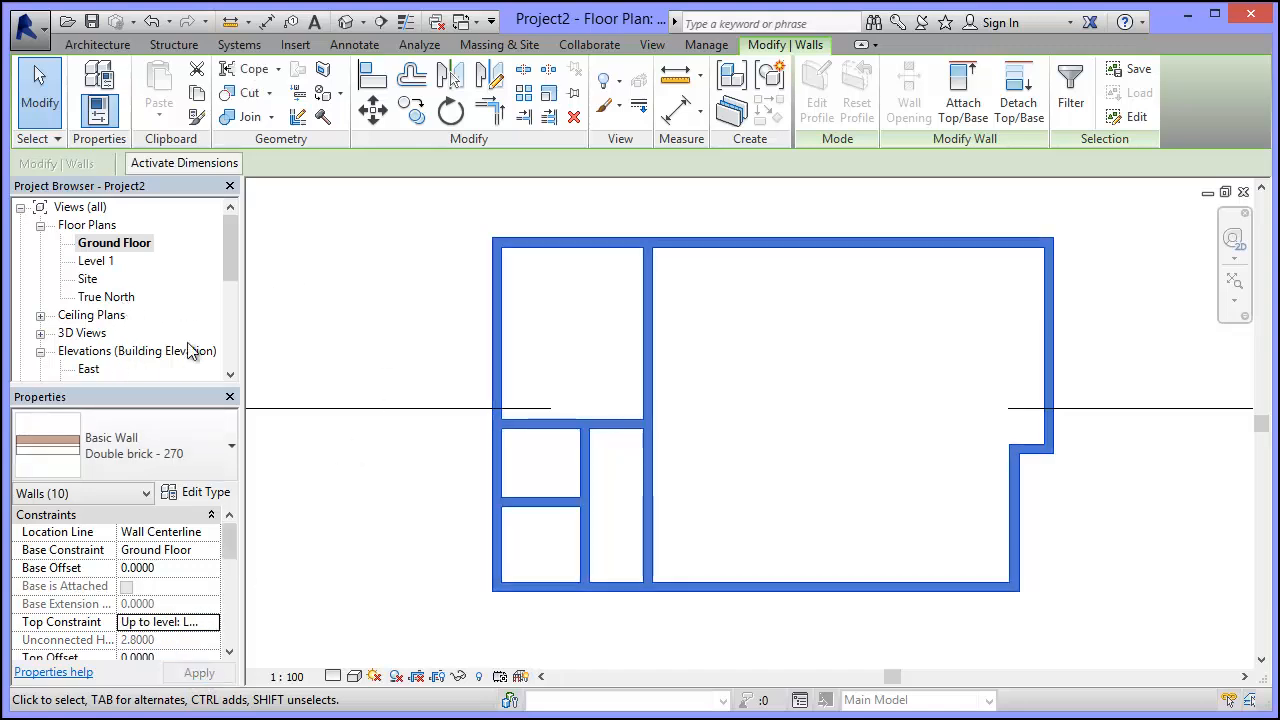
Step: Examine the walls' new height in the North elevation and the 3D view
left_click_drag(226, 263, 226, 303)
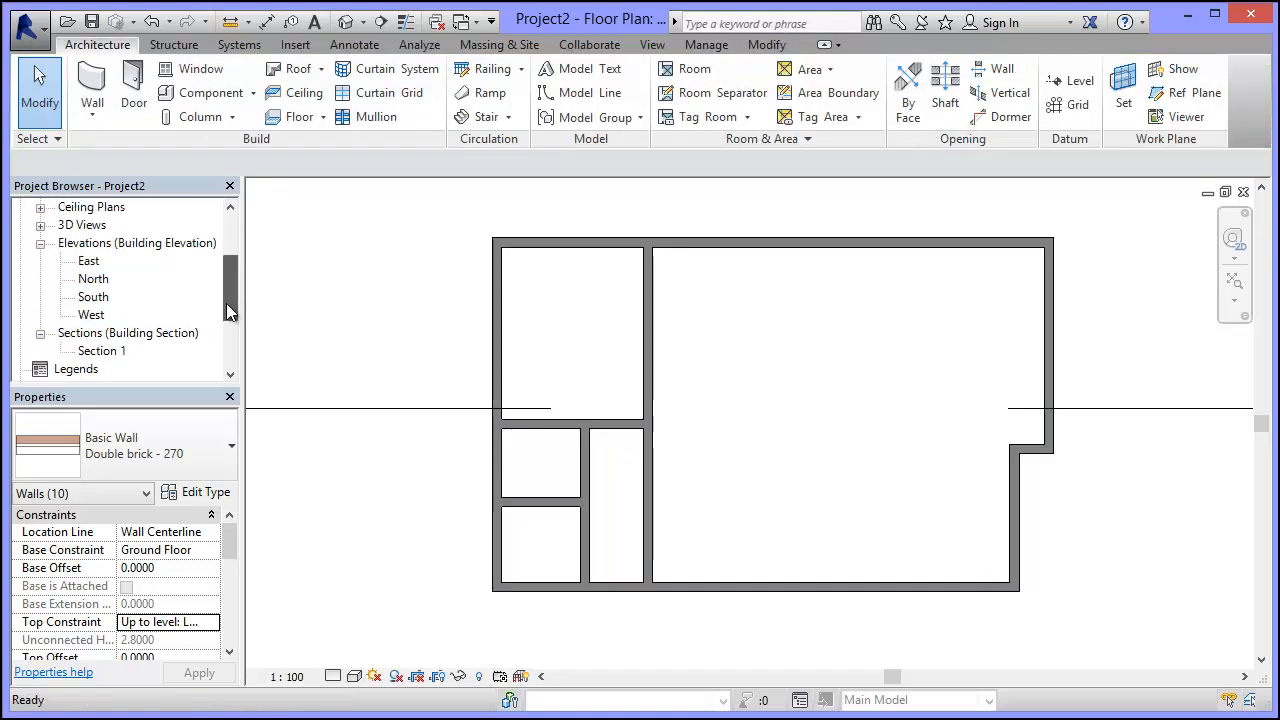
double_click(94, 279)
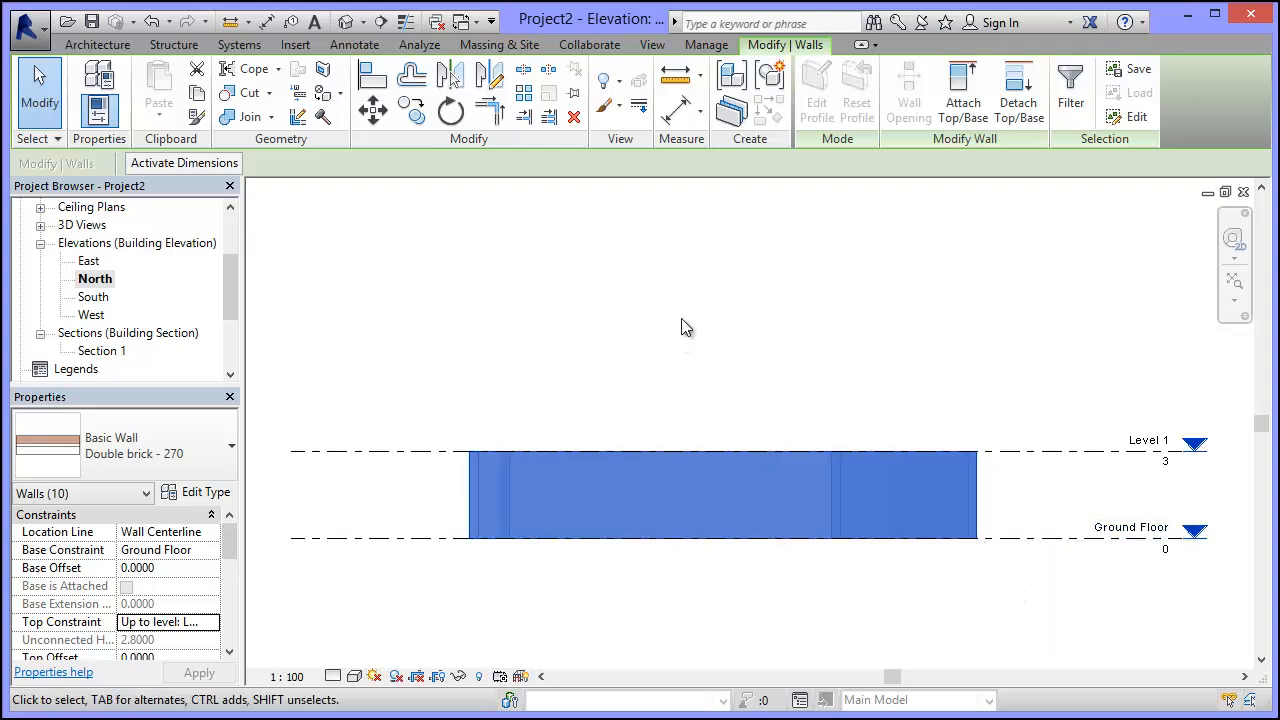
left_click(345, 25)
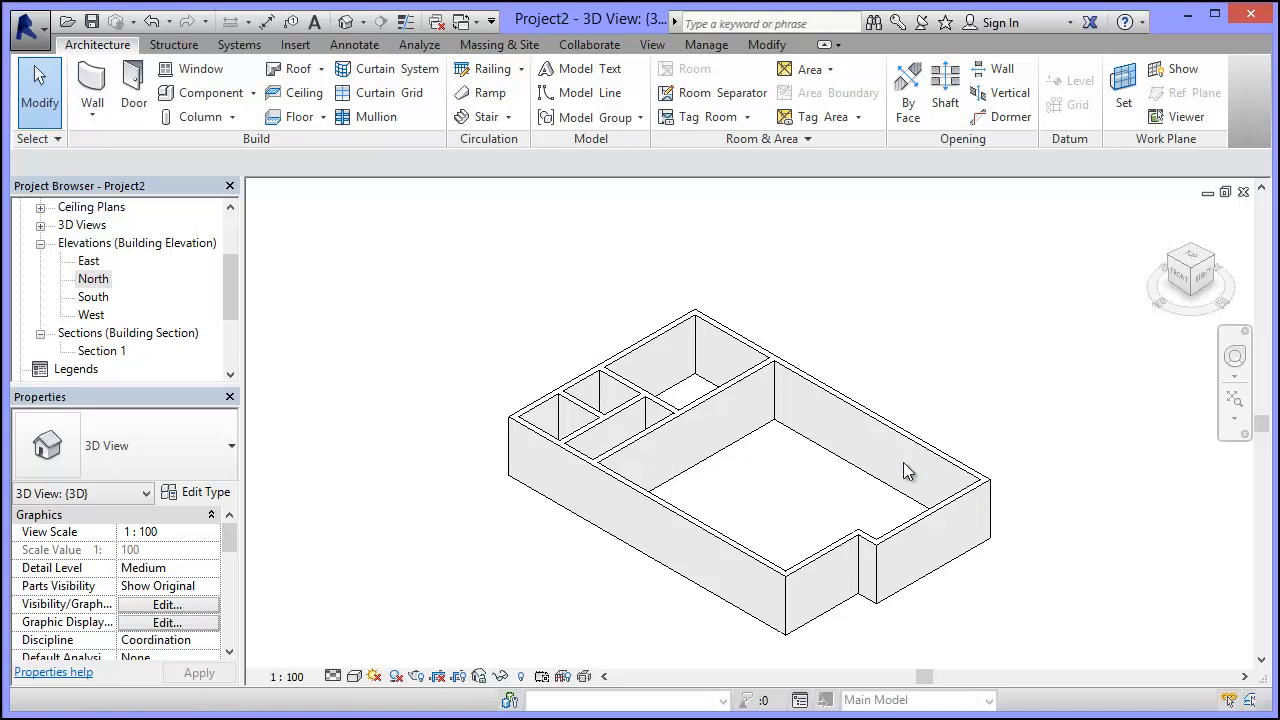
scroll(958, 378, "up", 2)
middle_click_drag(949, 411, 998, 328)
scroll(944, 334, "up", 1)
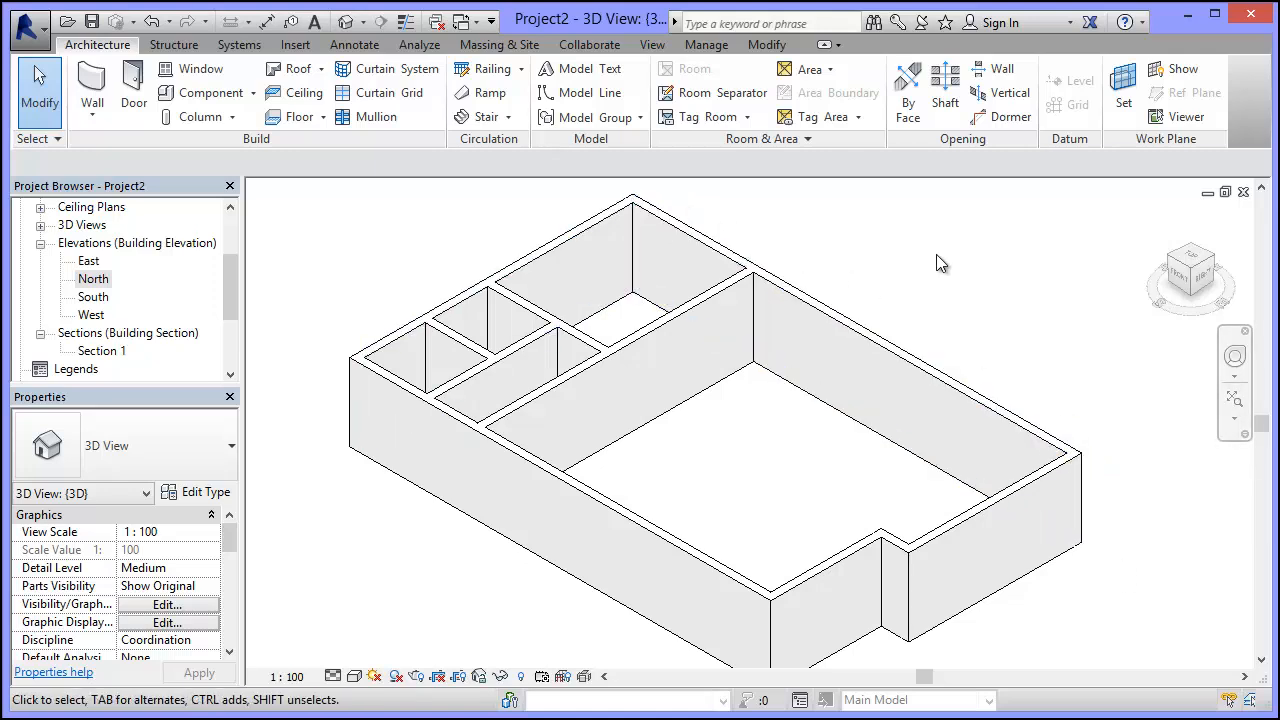
scroll(937, 256, "up", 3)
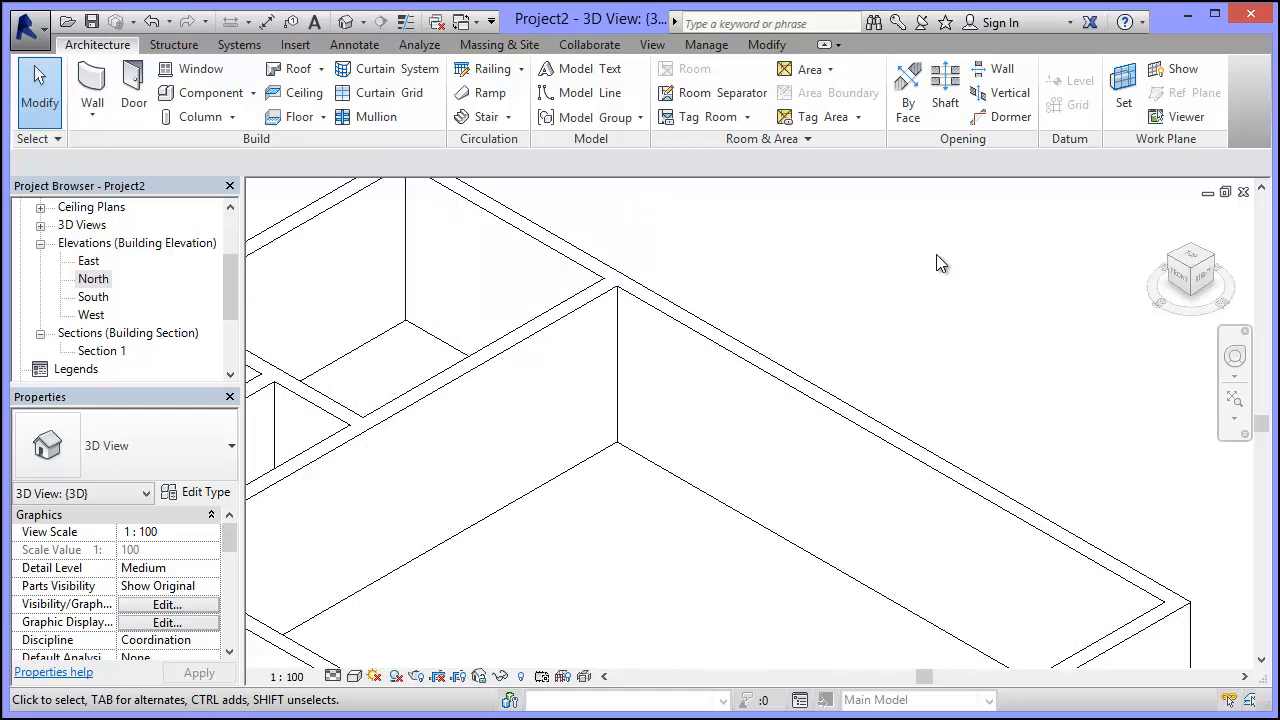
scroll(936, 262, "down", 2)
scroll(937, 262, "down", 1)
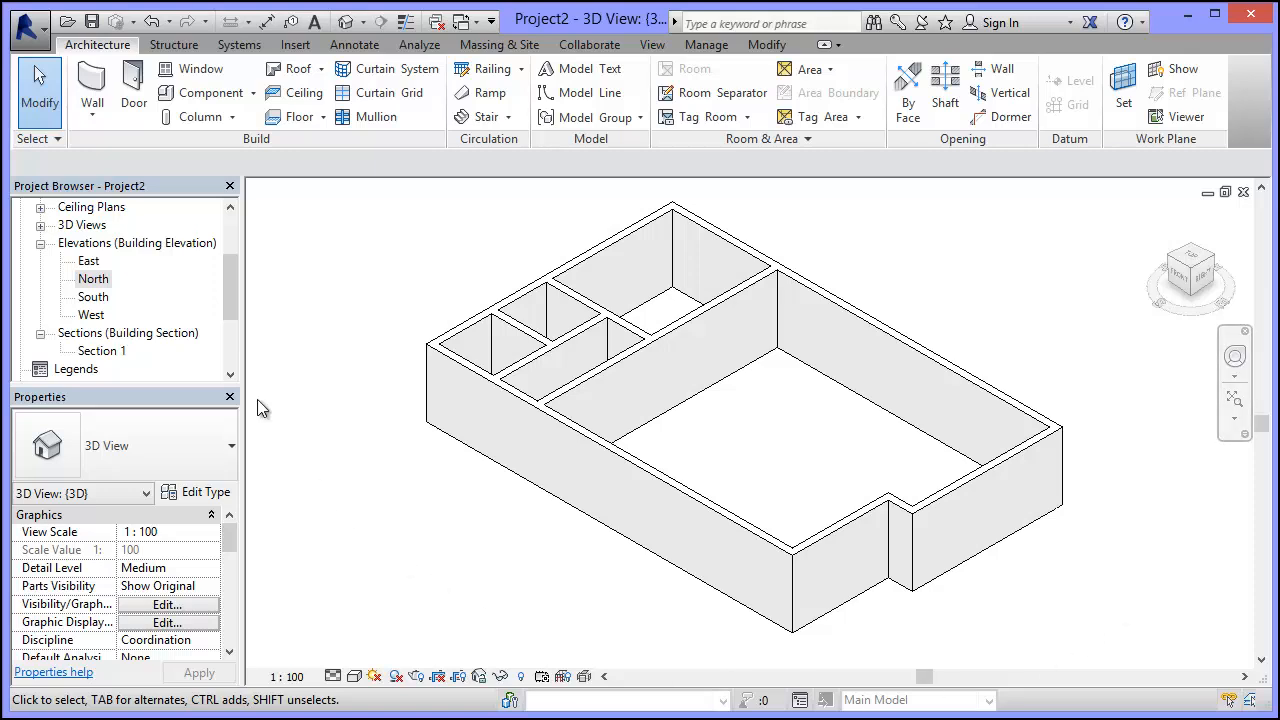
Step: In the Ground Floor plan, place M_Single-Flush 0813 x 2134mm doors between the corridor and the two small rooms, swinging into the rooms
left_click_drag(228, 274, 230, 236)
double_click(110, 244)
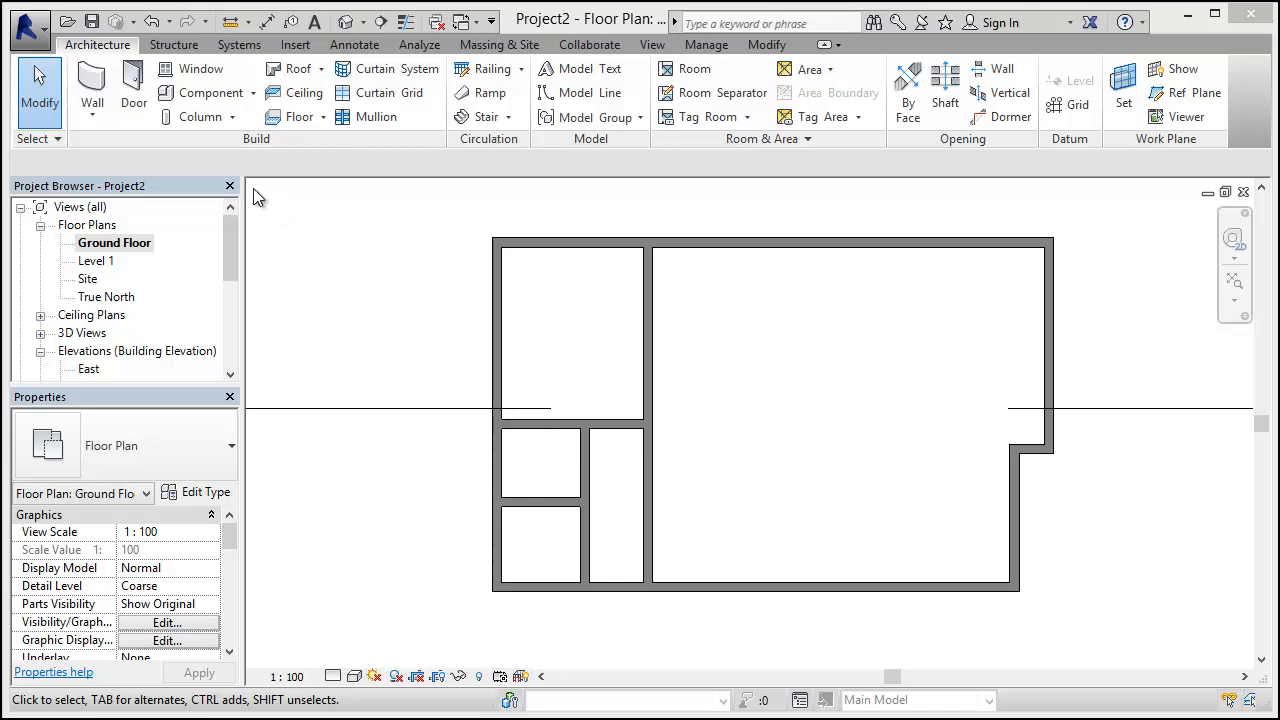
left_click(135, 82)
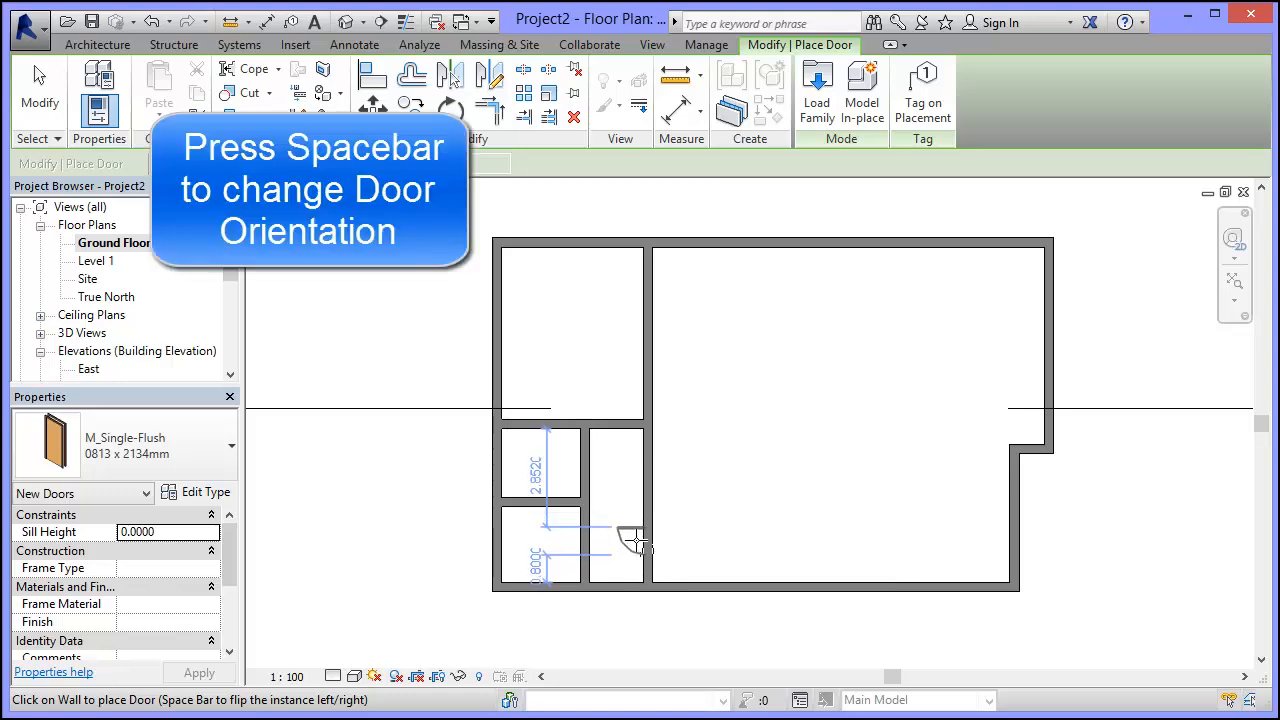
key("space")
key("space")
key("space")
key("space")
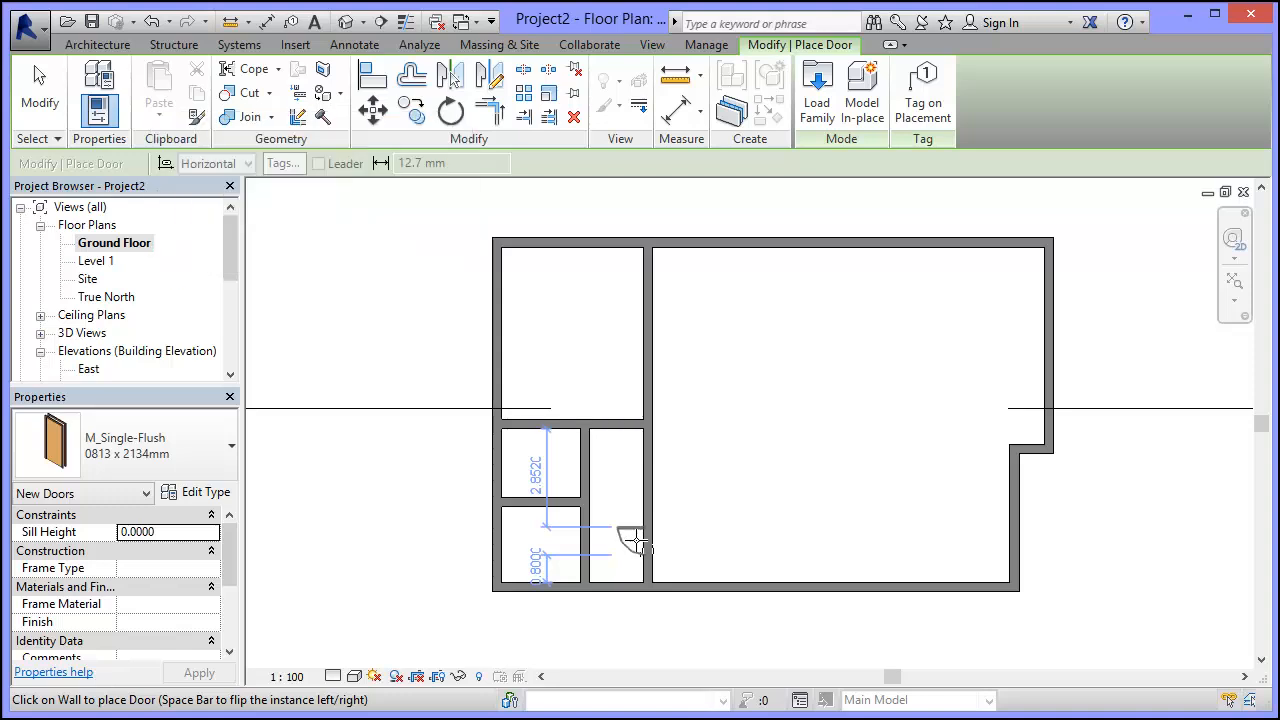
key("space")
left_click(637, 541)
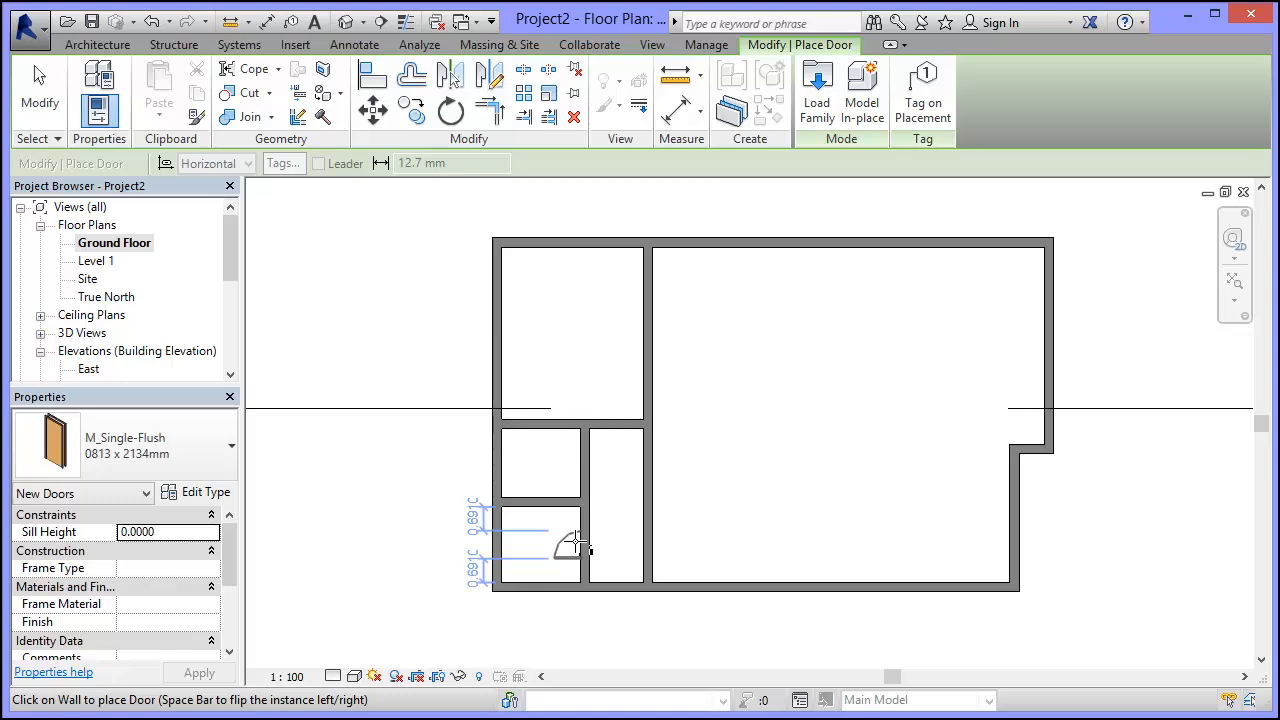
left_click(576, 498)
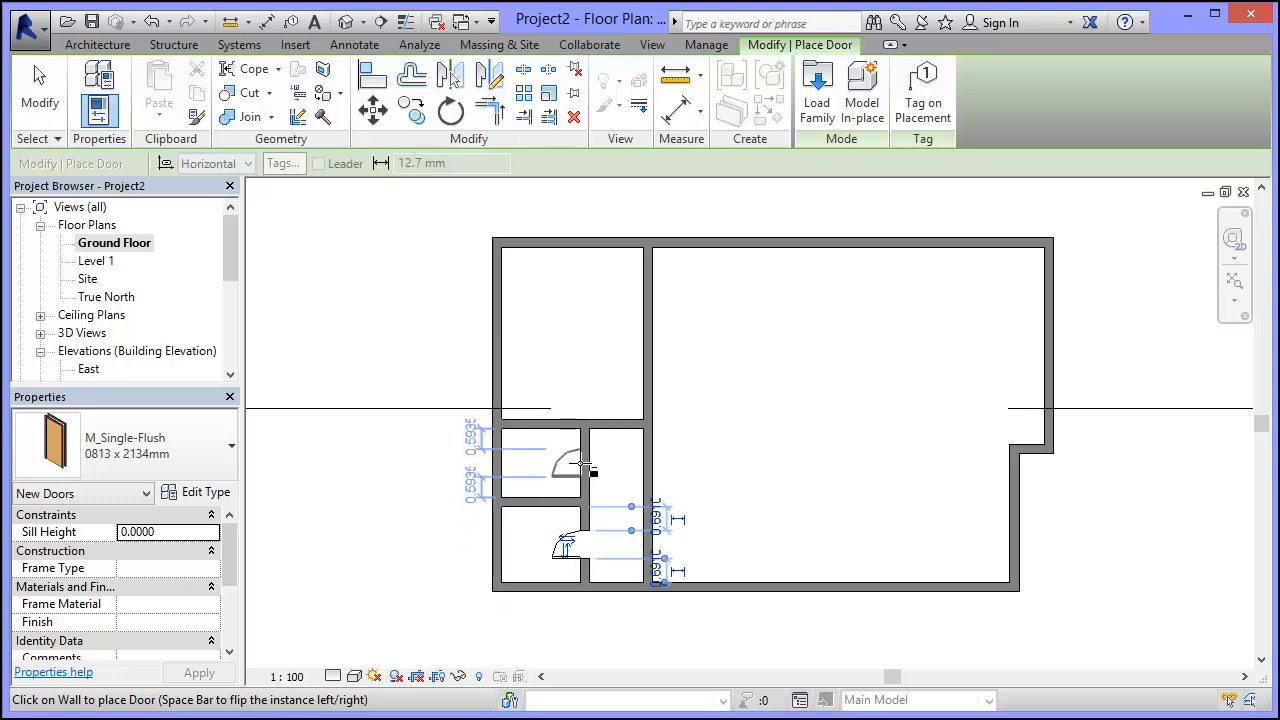
left_click(581, 463)
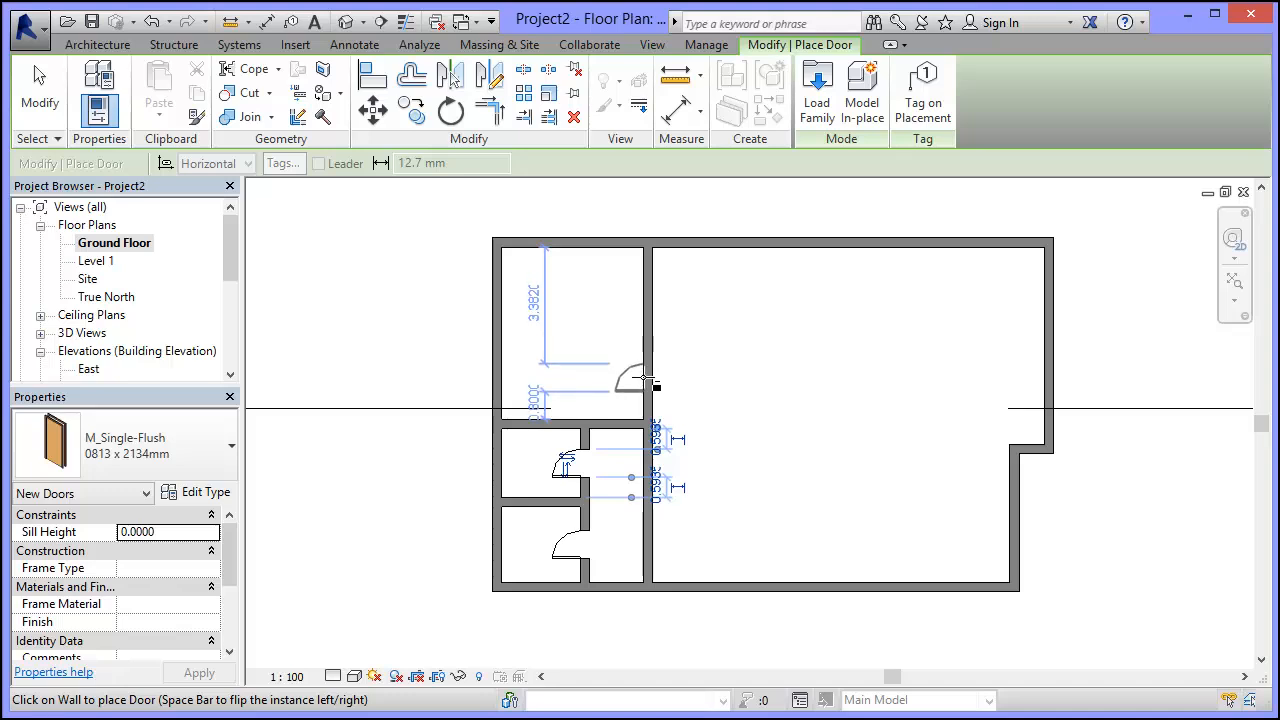
Step: Check the available single-flush door sizes and start loading a family from the Australia library's Doors folder
left_click(229, 442)
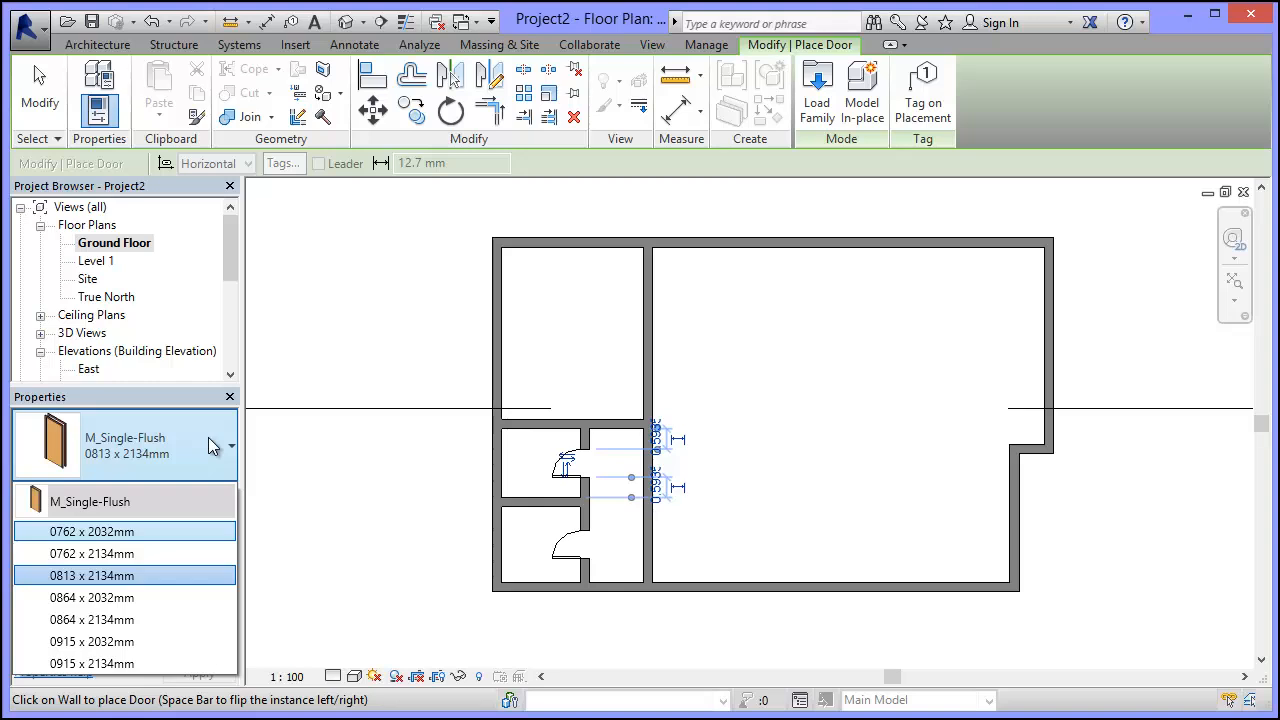
left_click(817, 80)
left_click(817, 80)
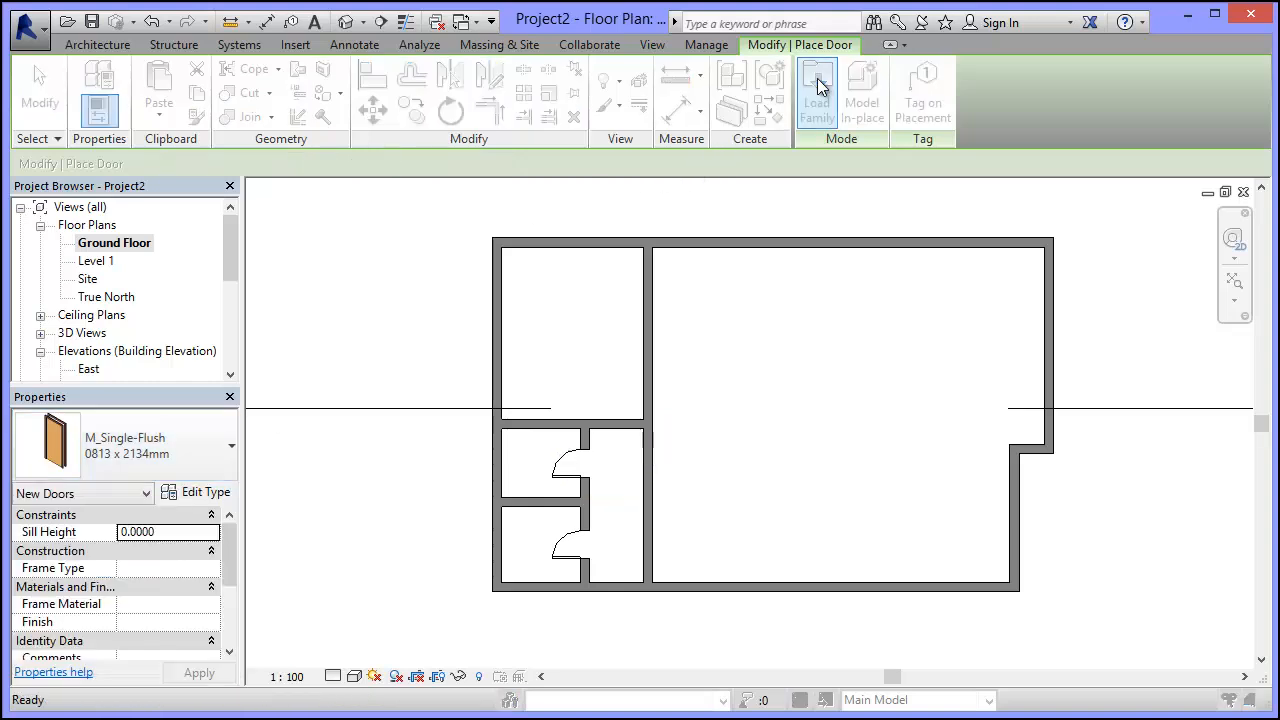
left_click_drag(605, 378, 692, 95)
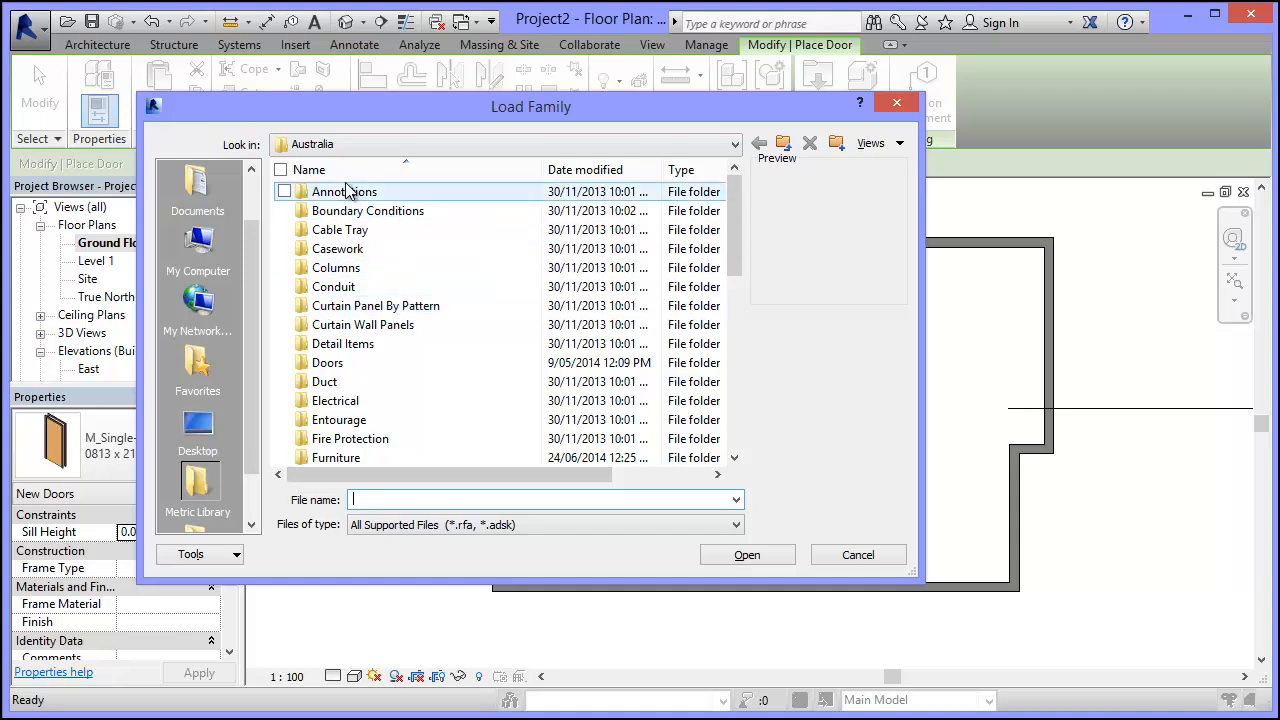
double_click(333, 364)
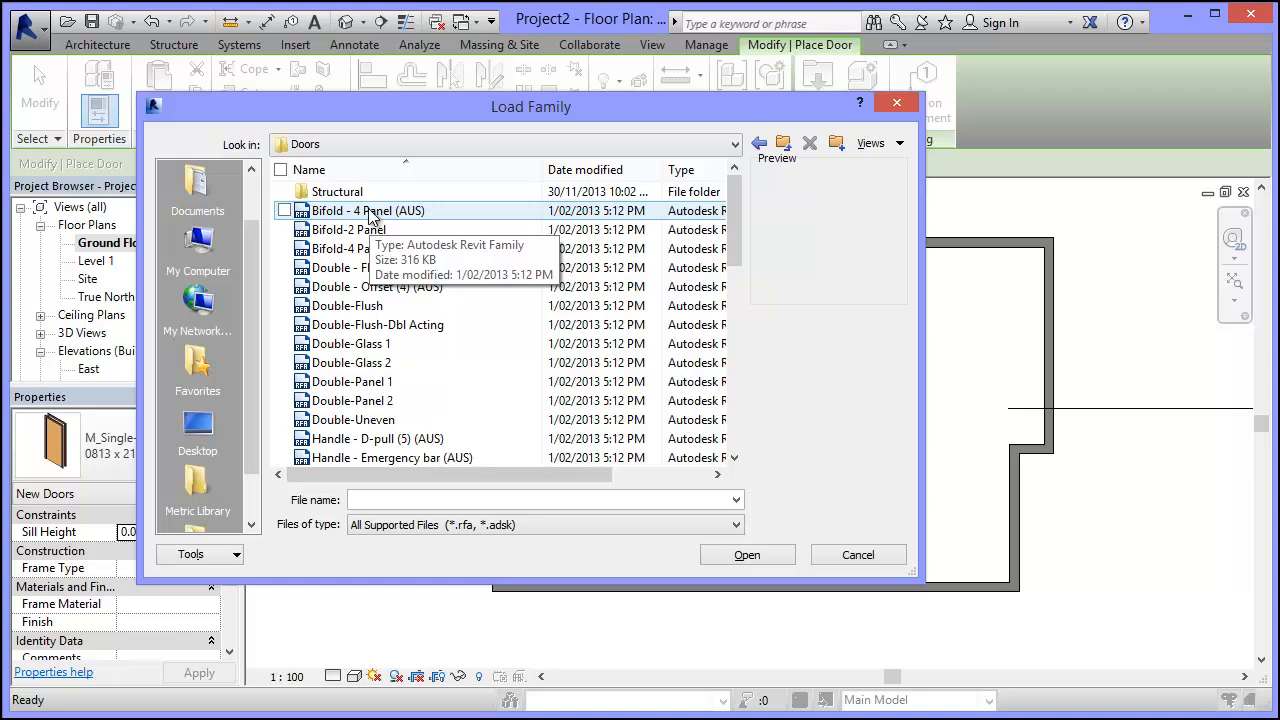
Step: Preview the bifold and Double - Flush (AUS) door families and the Door-Opening family in the Structural subfolder
left_click(372, 218)
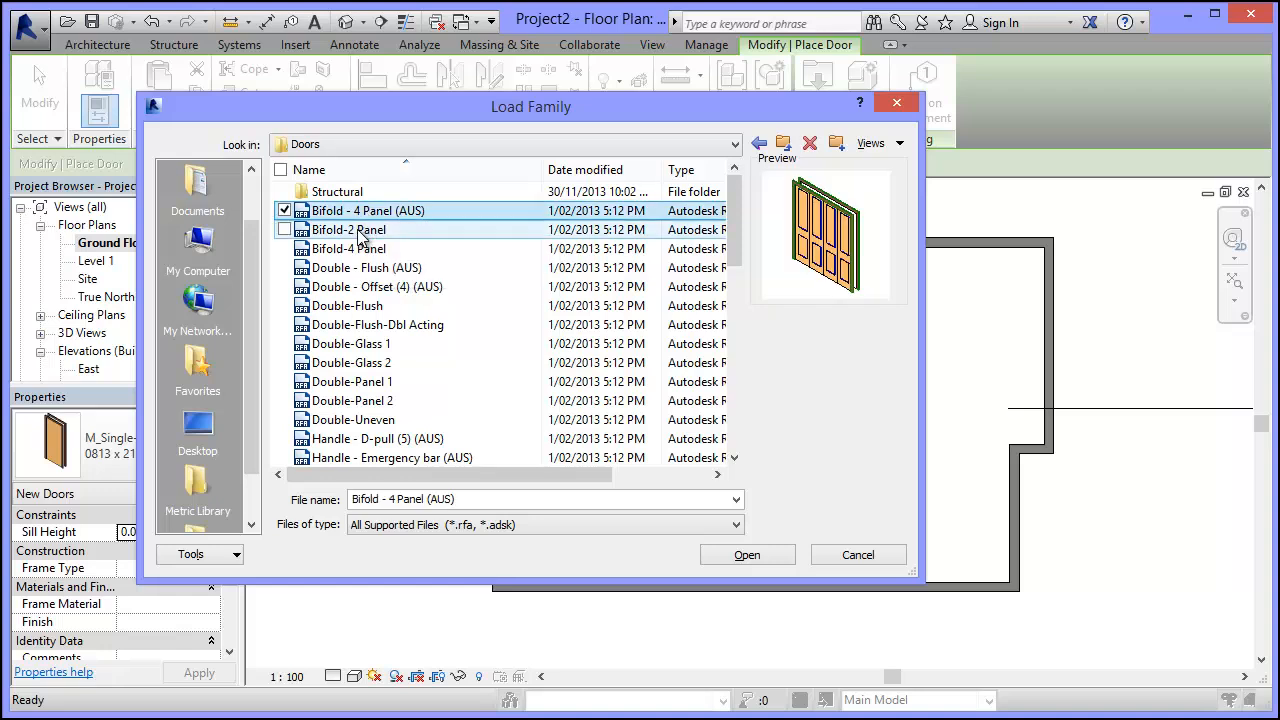
left_click(362, 232)
left_click(349, 252)
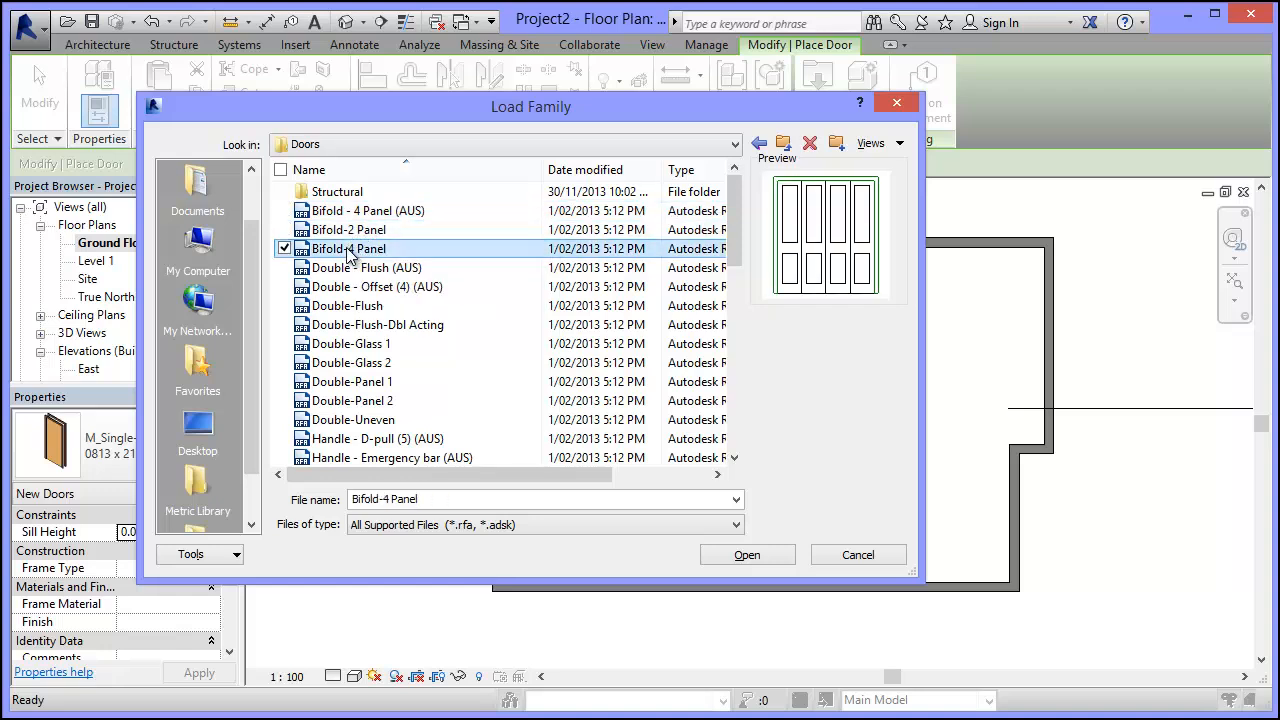
left_click(349, 270)
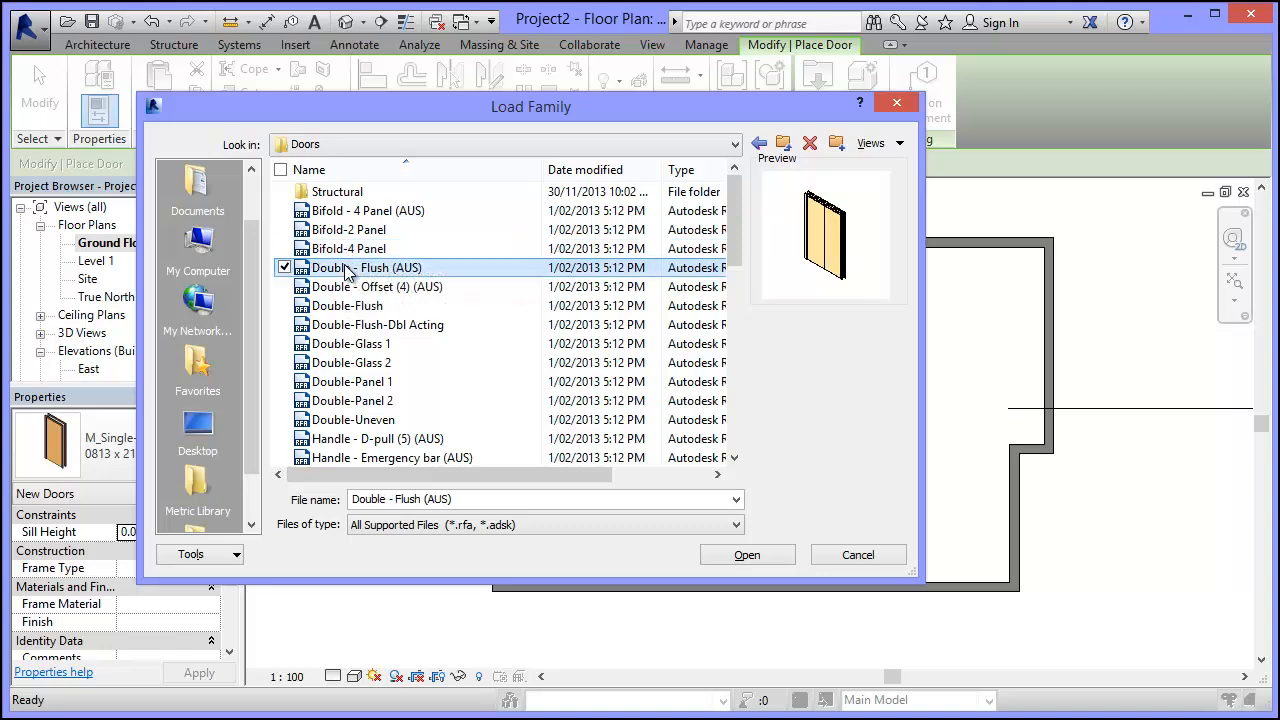
left_click(348, 252)
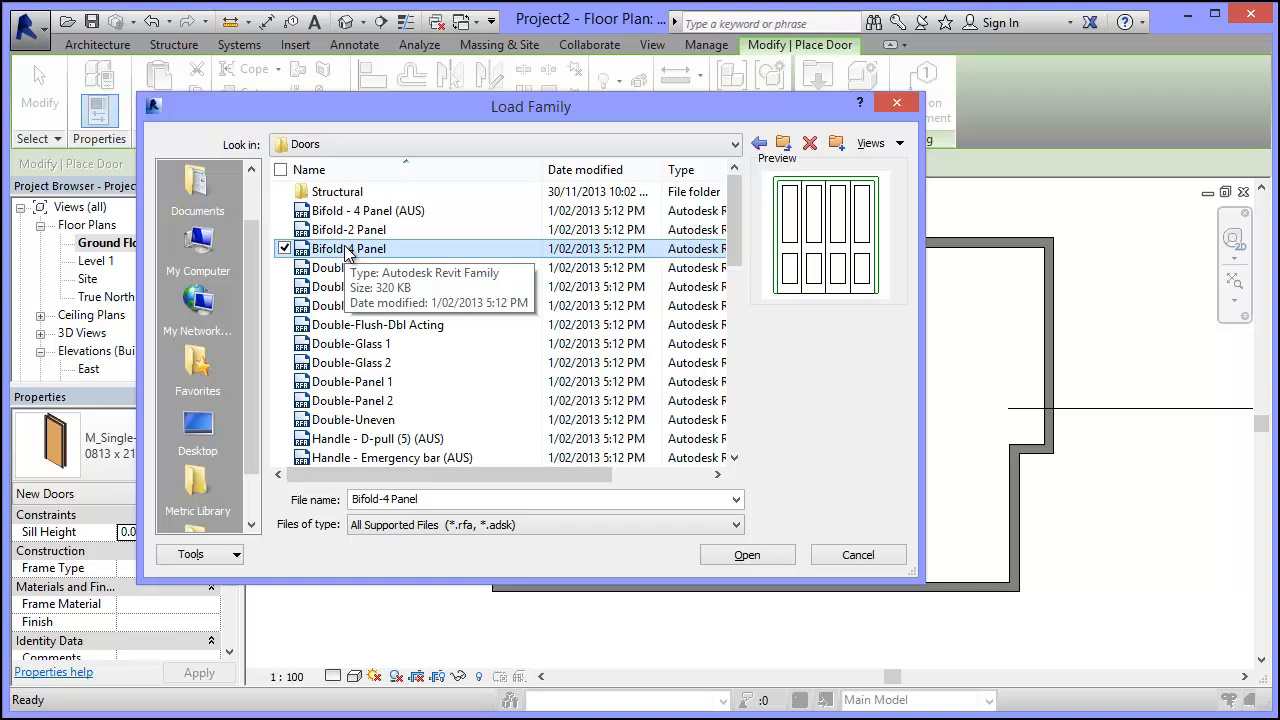
double_click(338, 192)
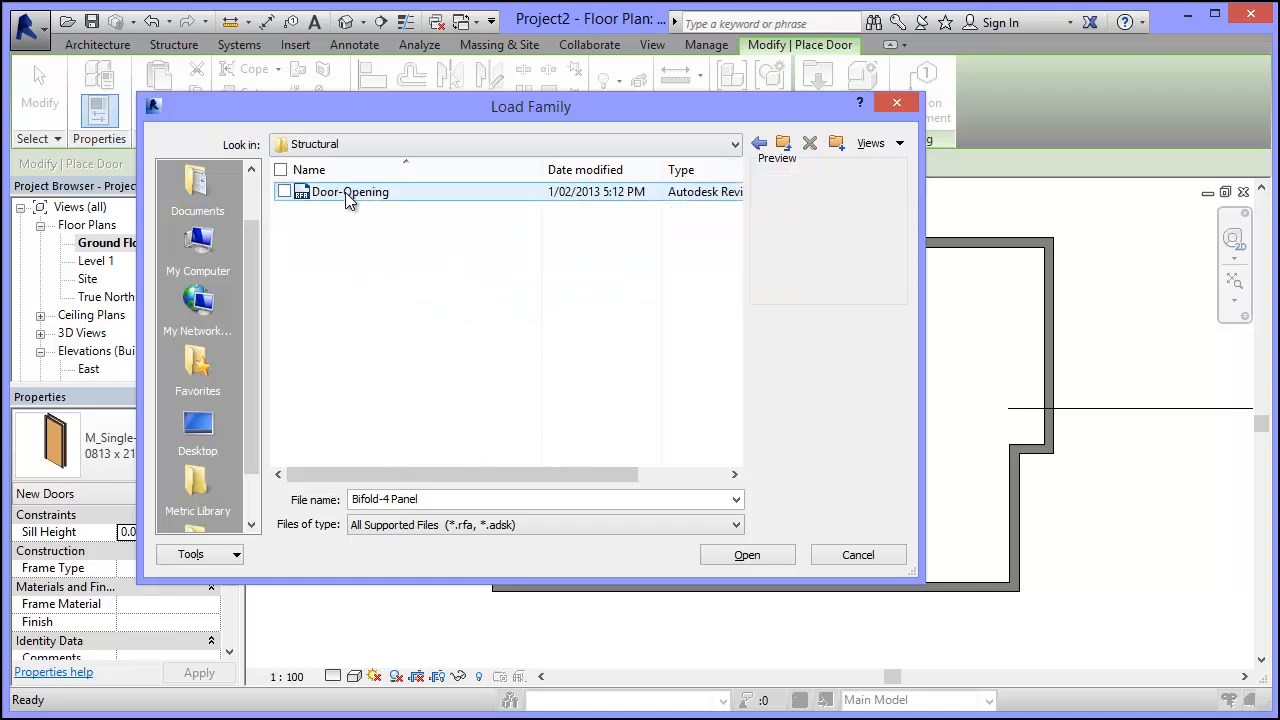
left_click(346, 195)
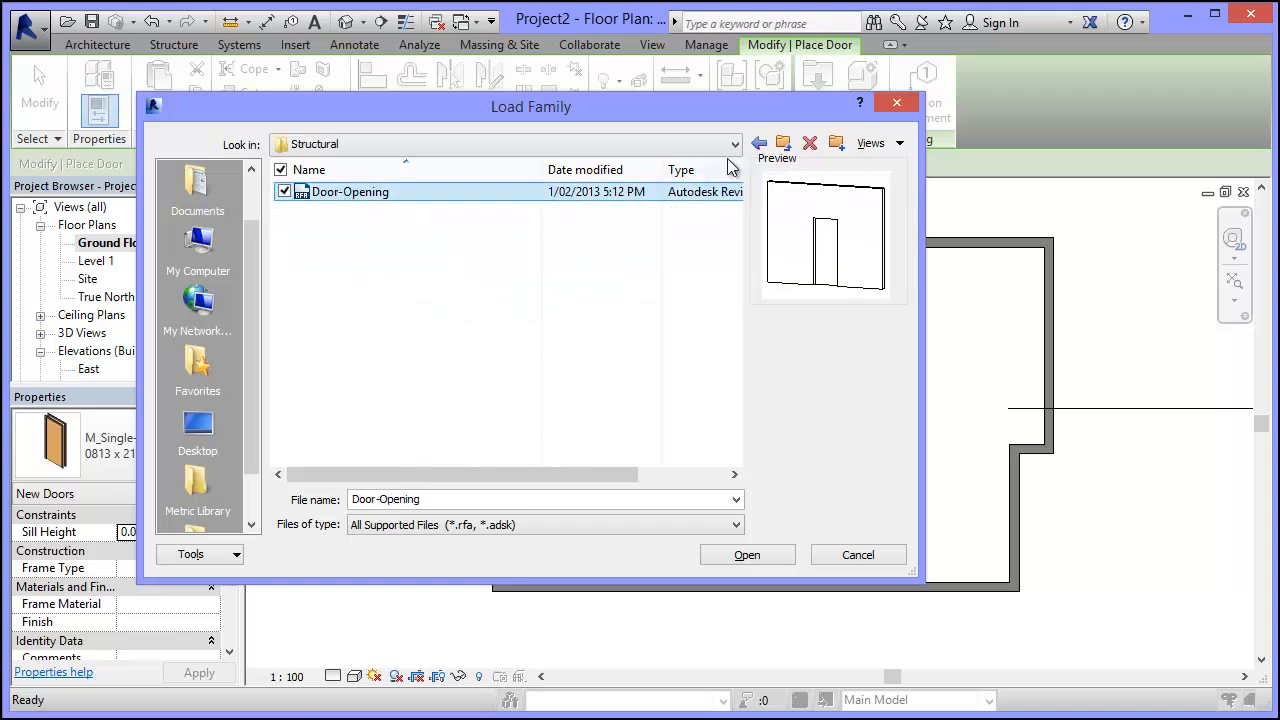
left_click(783, 143)
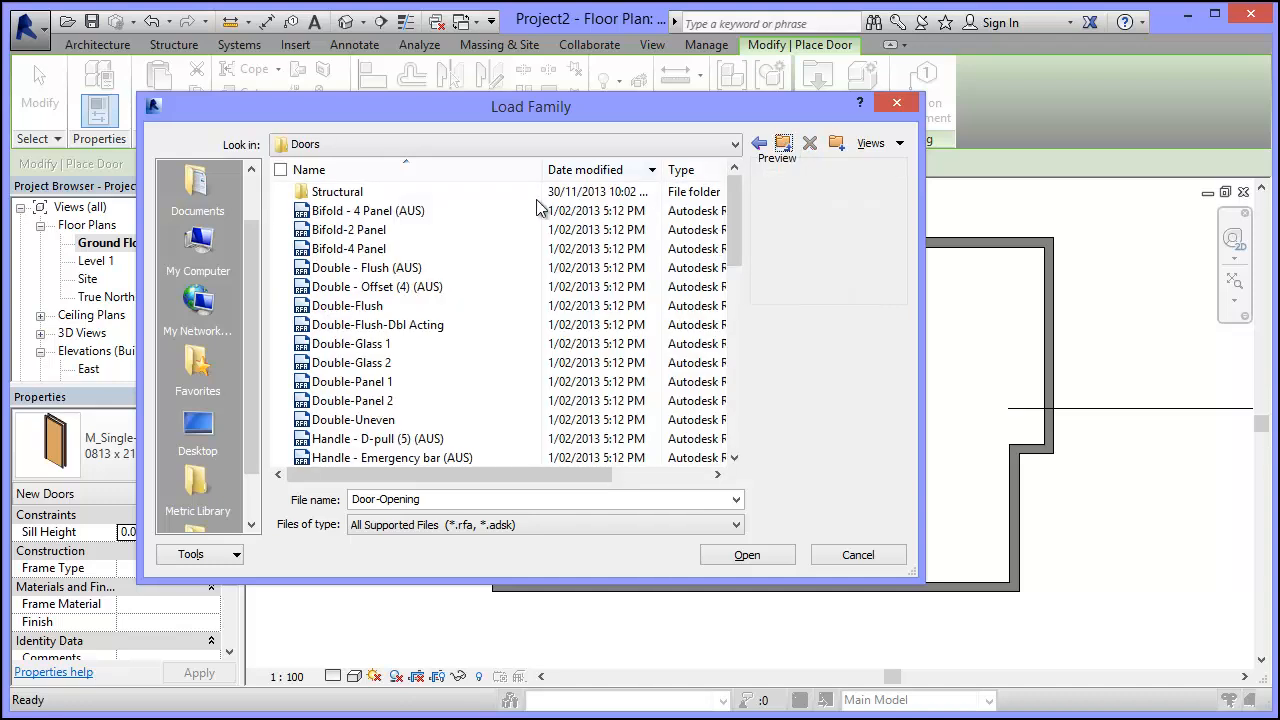
Step: Compare the previews of the double flush, glass, panel and offset door families with the bifold ones in the Doors folder
left_click(340, 306)
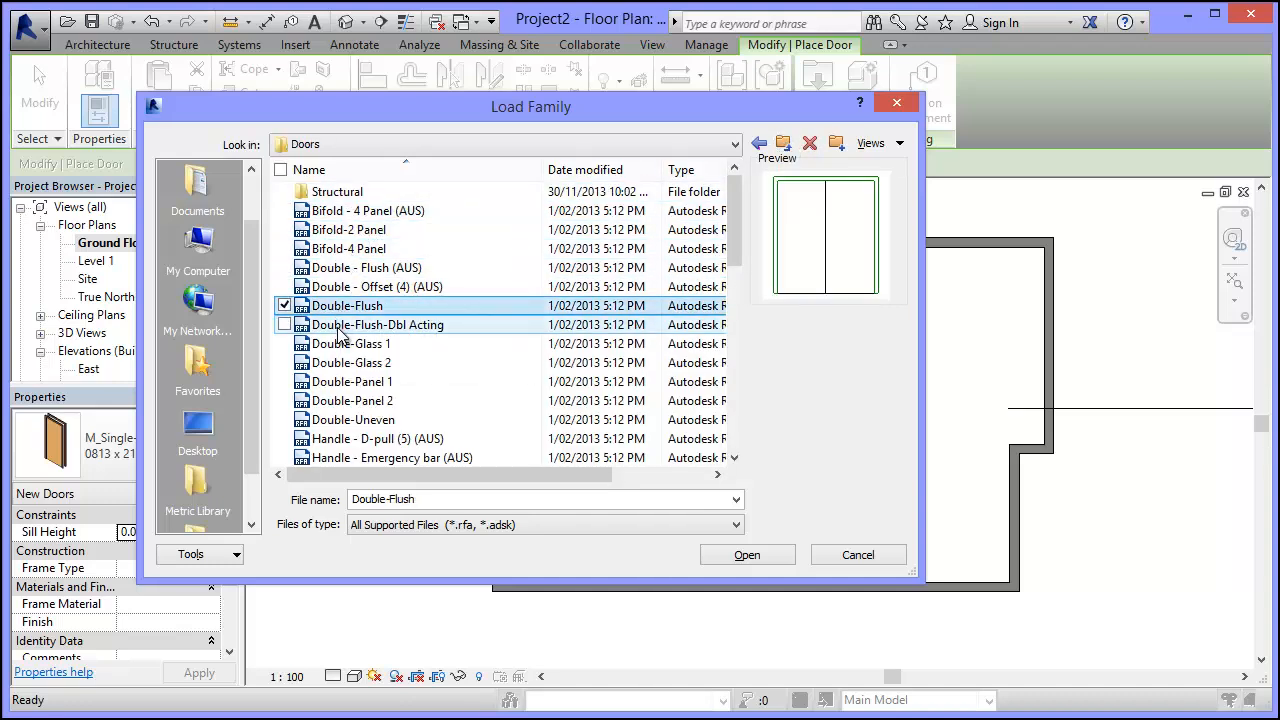
left_click(348, 326)
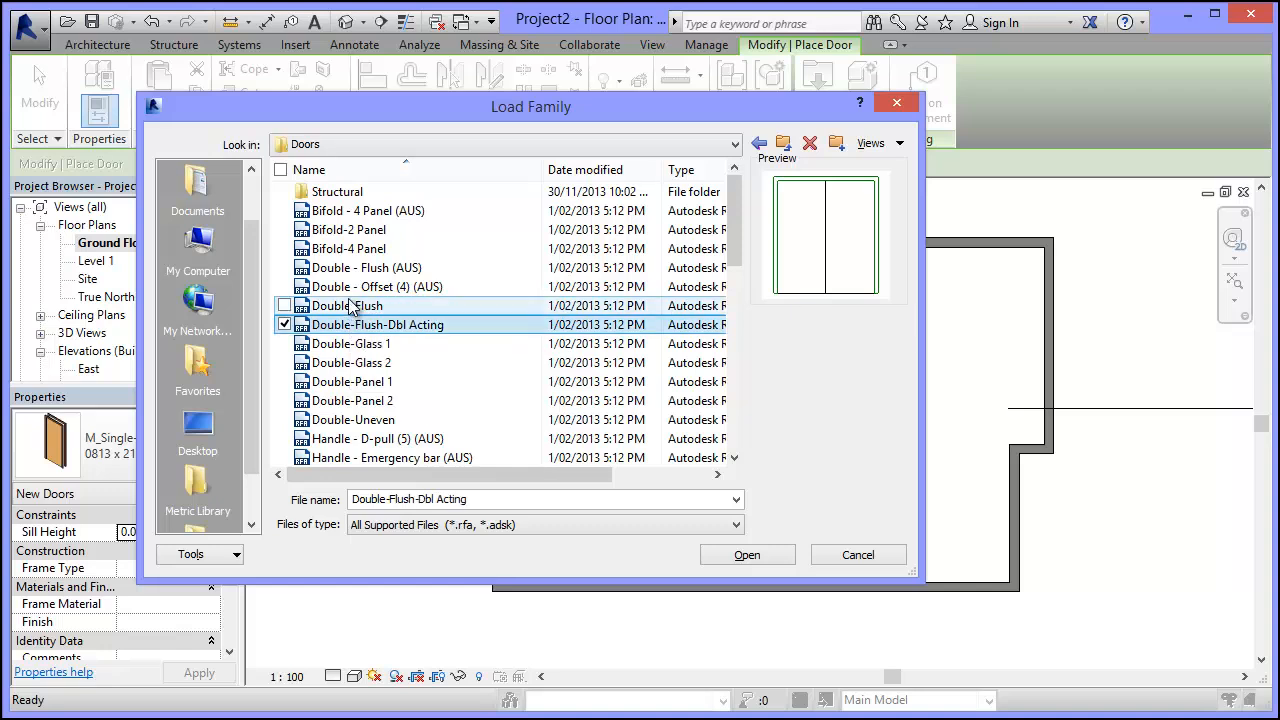
left_click(350, 307)
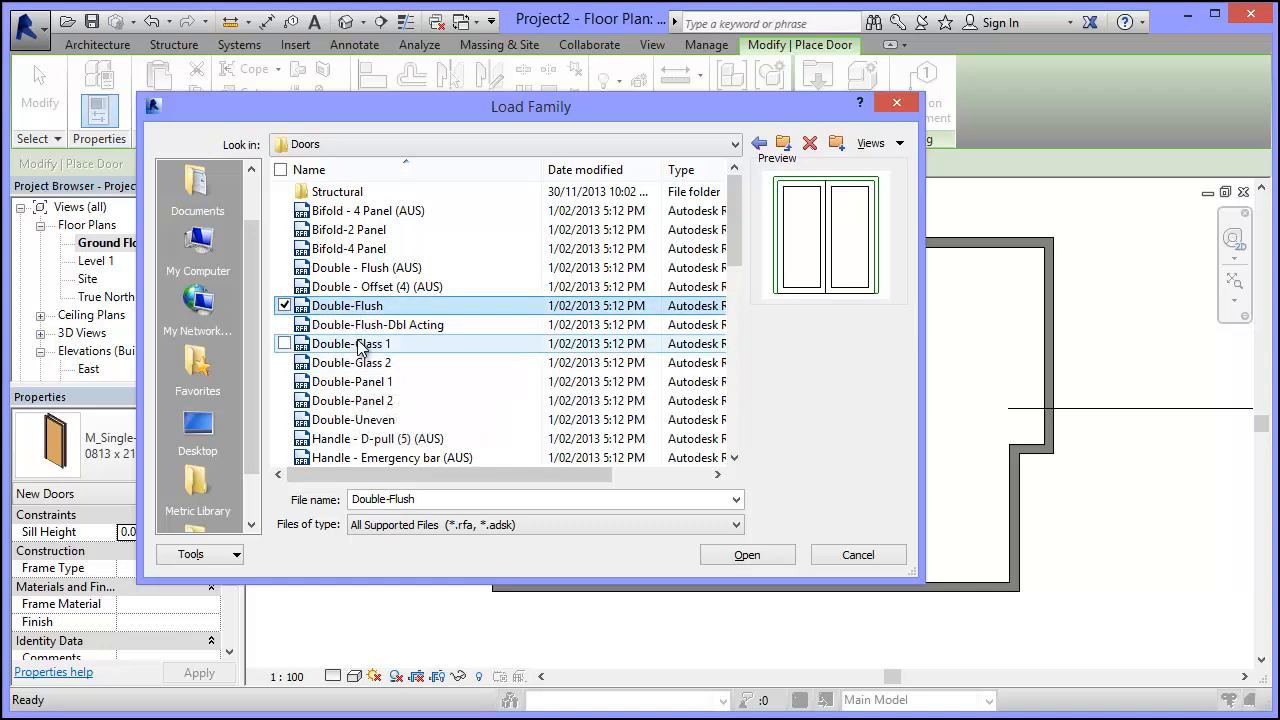
left_click(360, 346)
left_click(356, 363)
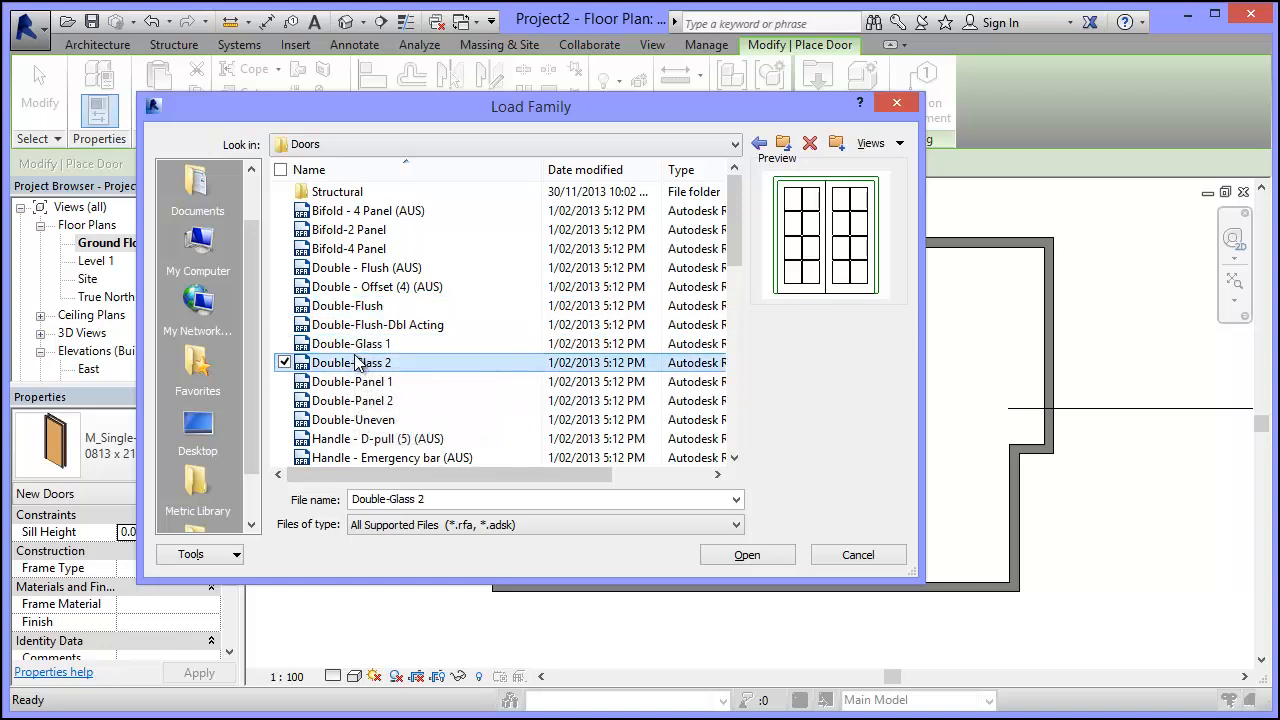
left_click(356, 346)
left_click(356, 401)
left_click(360, 457)
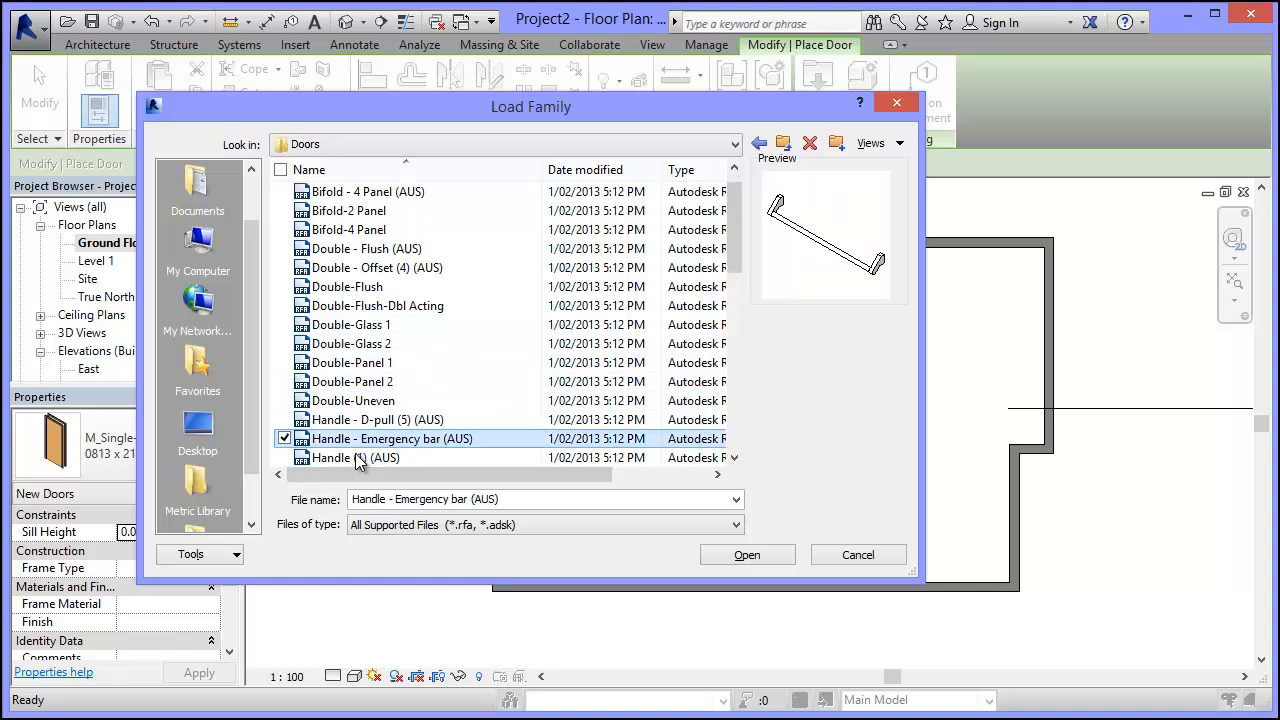
left_click(356, 381)
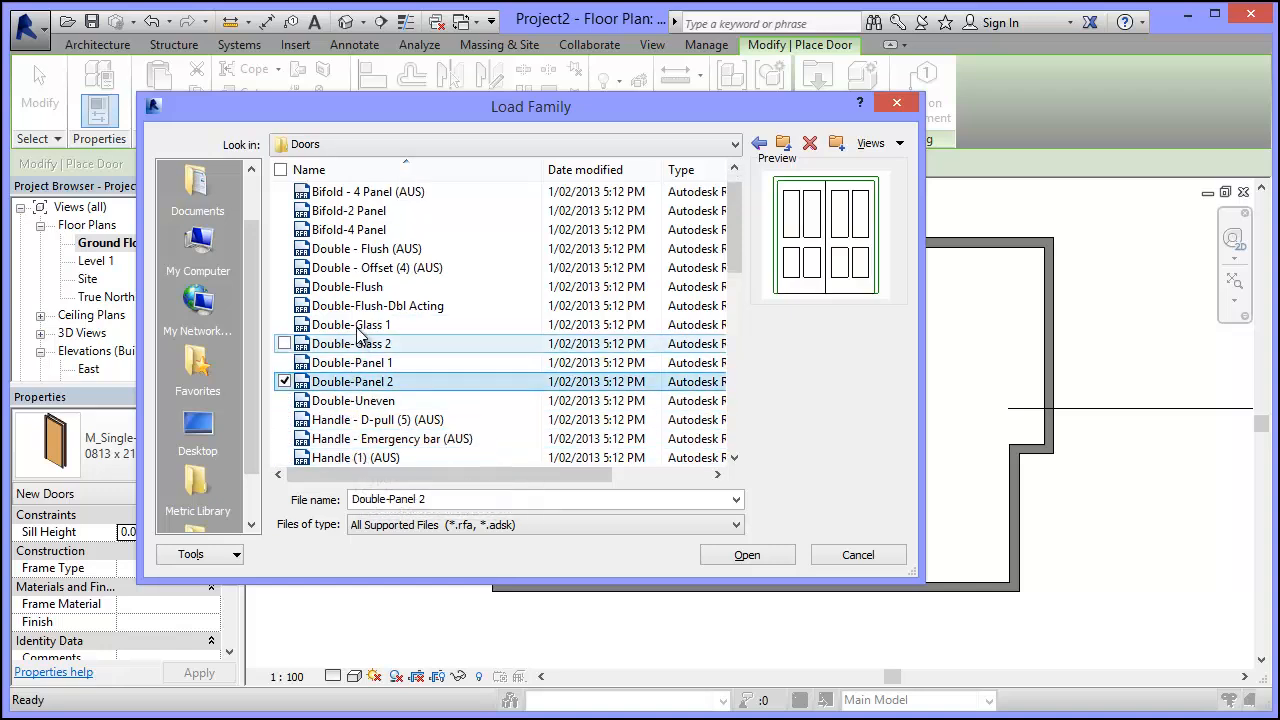
left_click(356, 325)
left_click(365, 192)
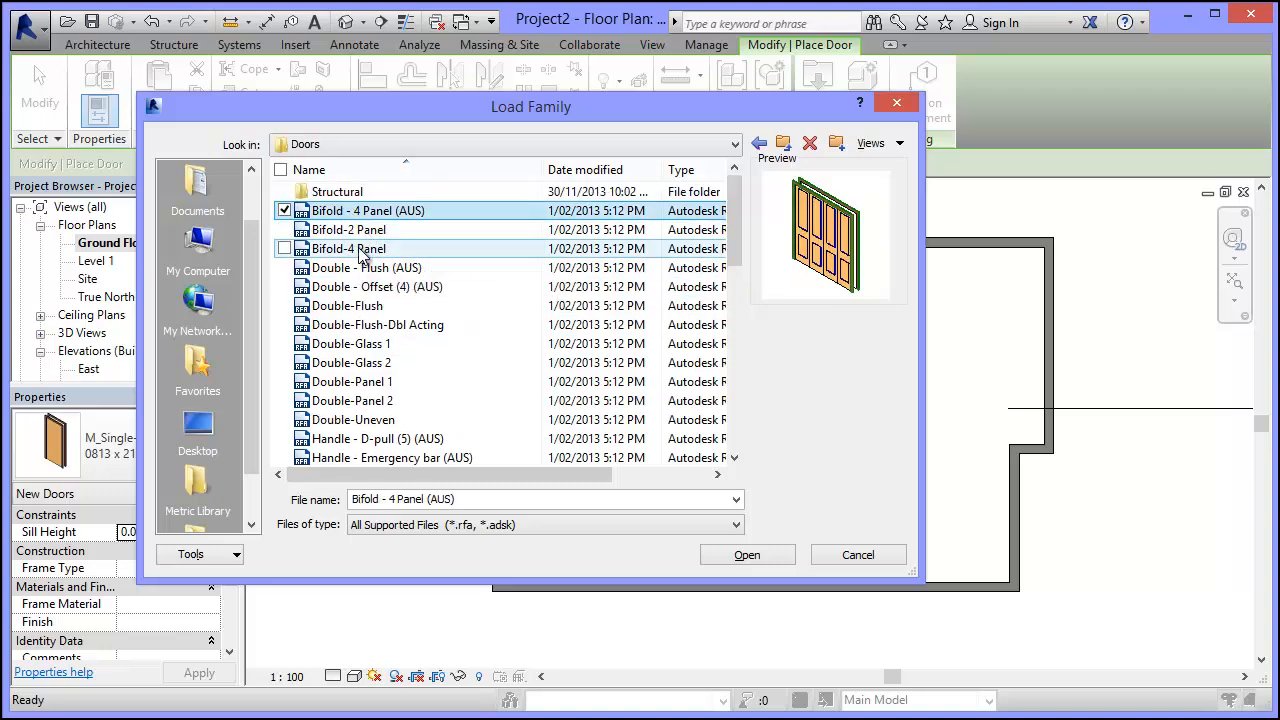
left_click(360, 249)
left_click(358, 231)
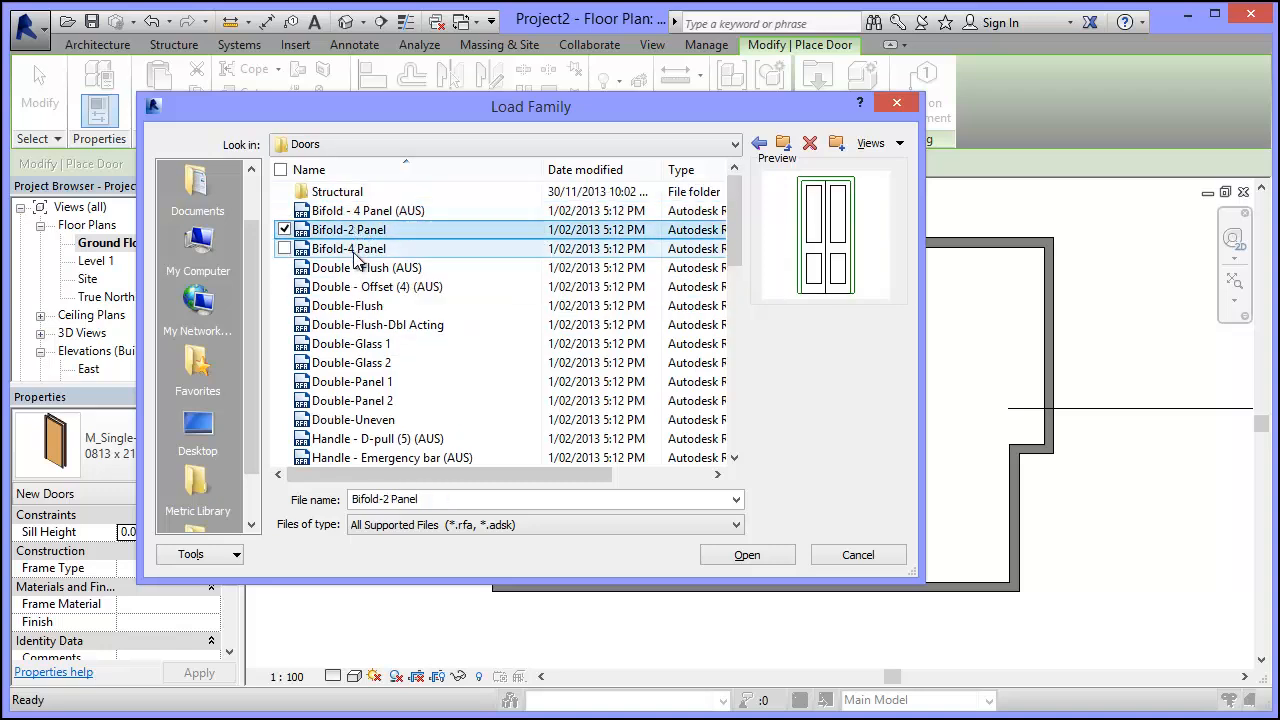
left_click(354, 269)
left_click(356, 288)
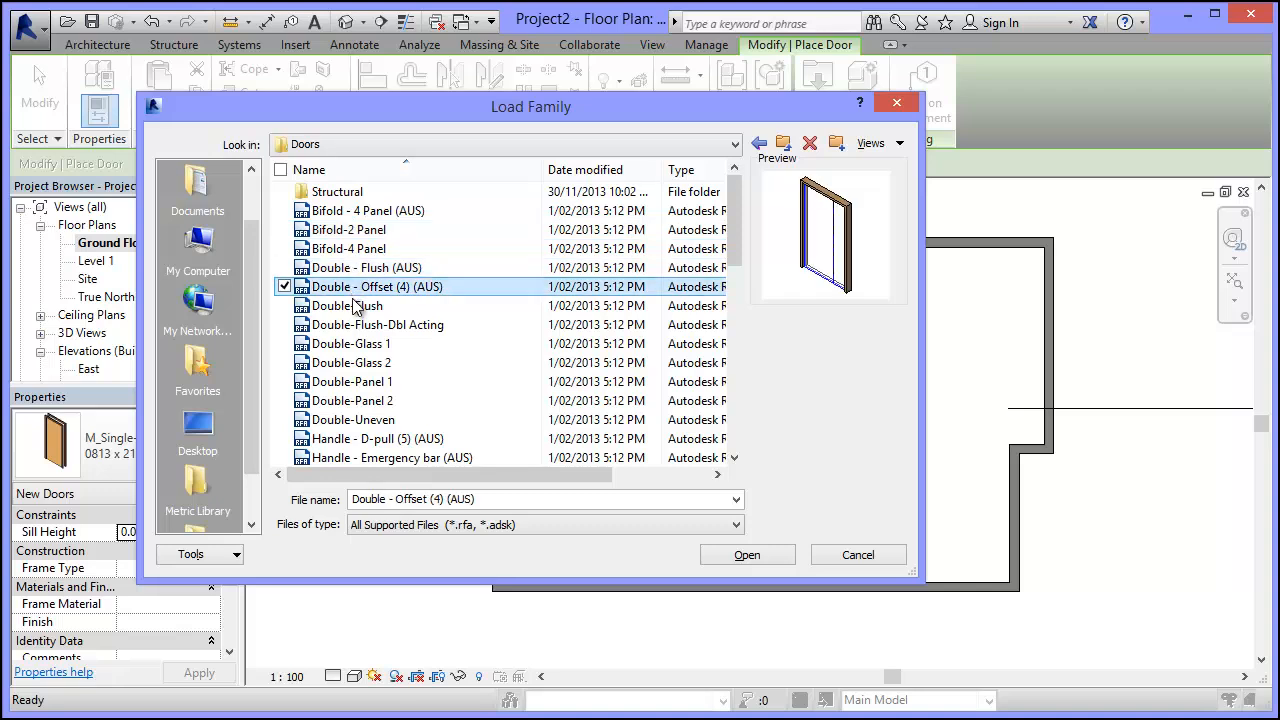
Step: Load the Double-Flush family and place 1830 x 1981mm doors in the large room's lower east wall and the wall to the upper-left room
left_click(355, 310)
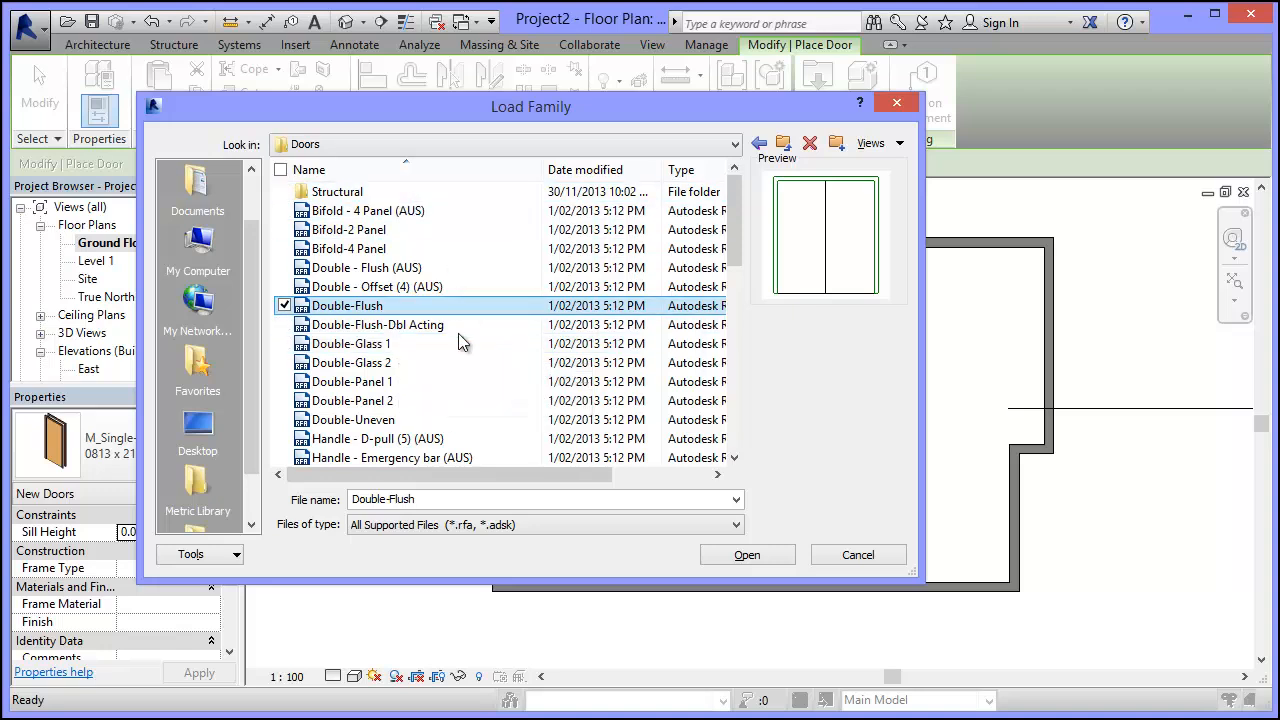
left_click(748, 555)
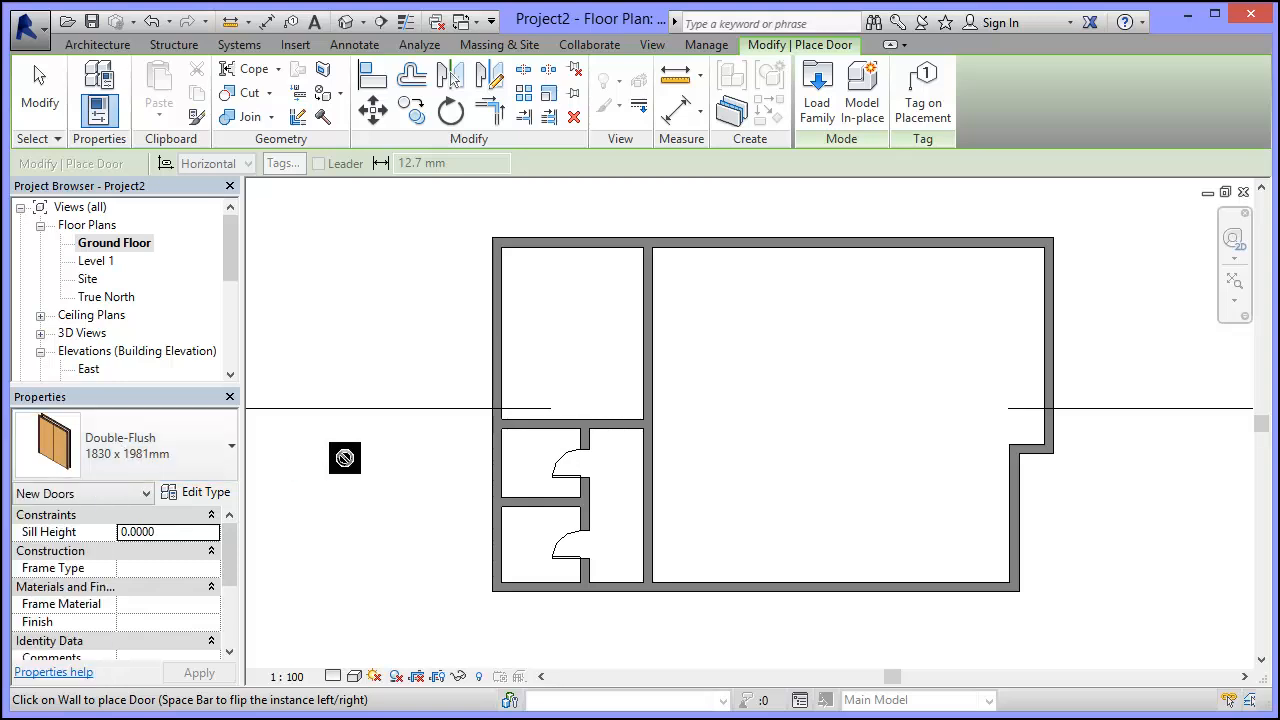
left_click(1015, 515)
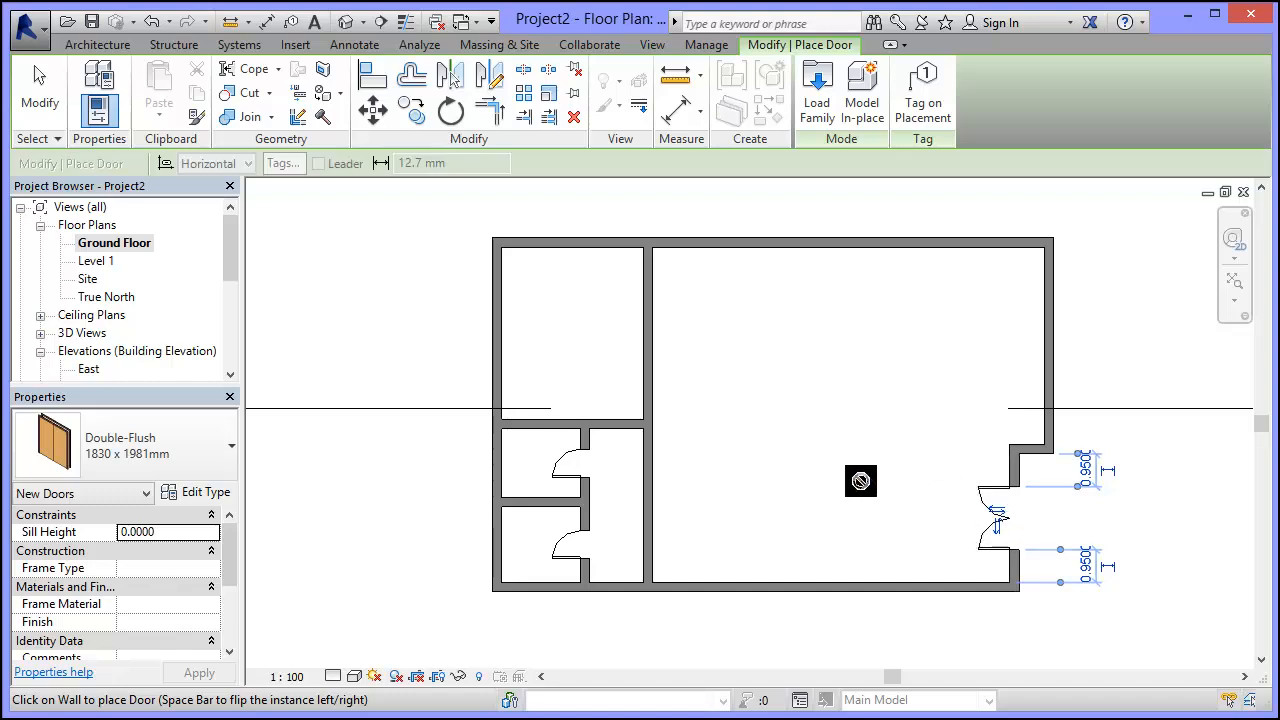
left_click(643, 378)
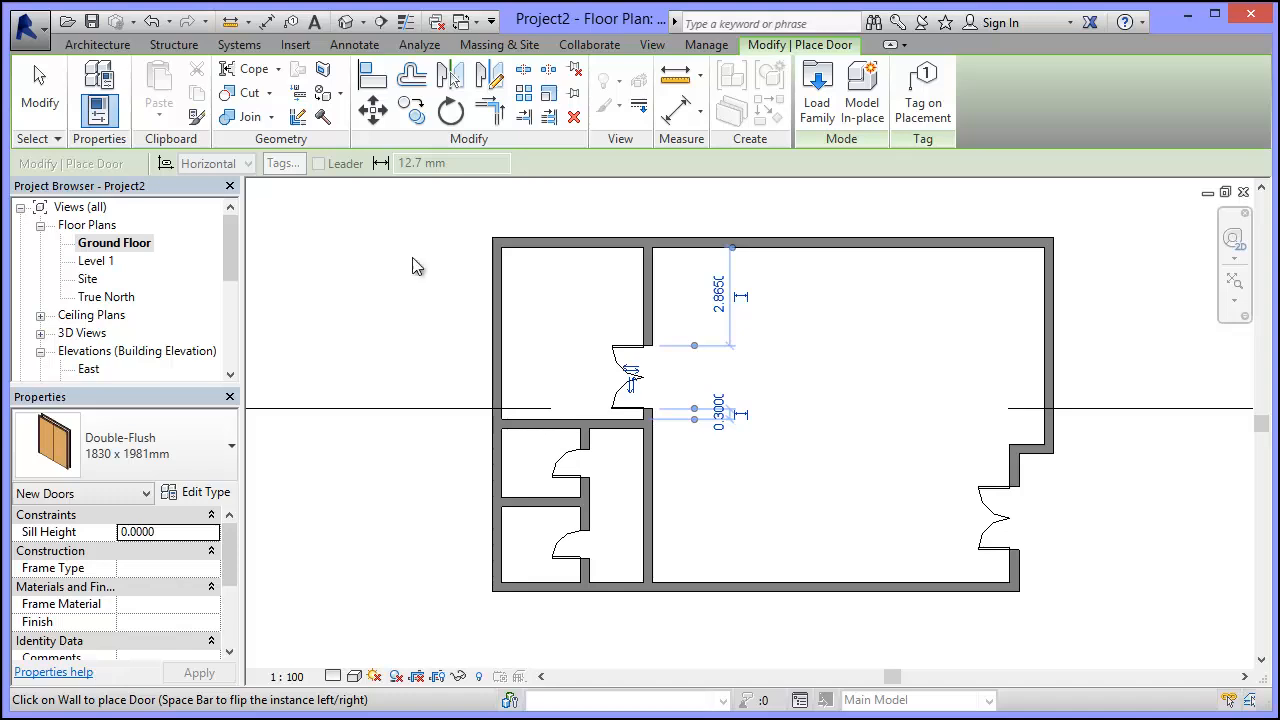
key("Escape")
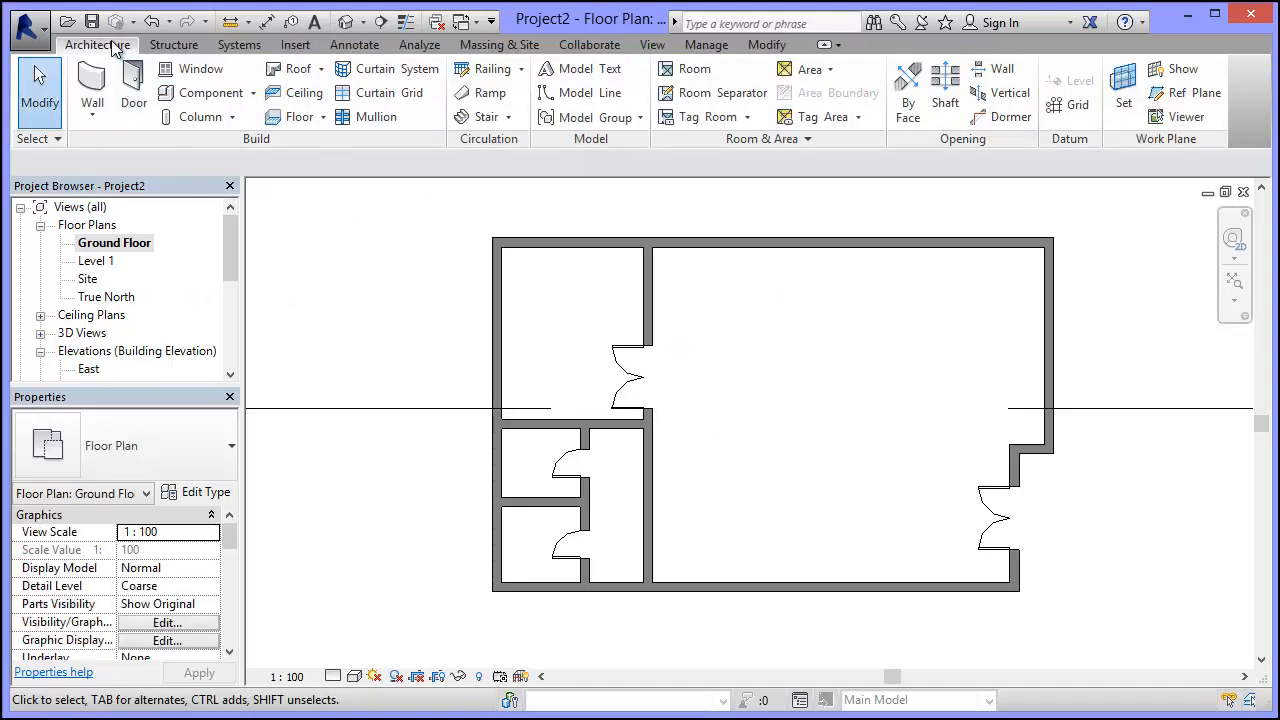
Step: Start placing windows, check the available M_Fixed sizes, and start loading a family from the Australia library's Windows folder
left_click(195, 70)
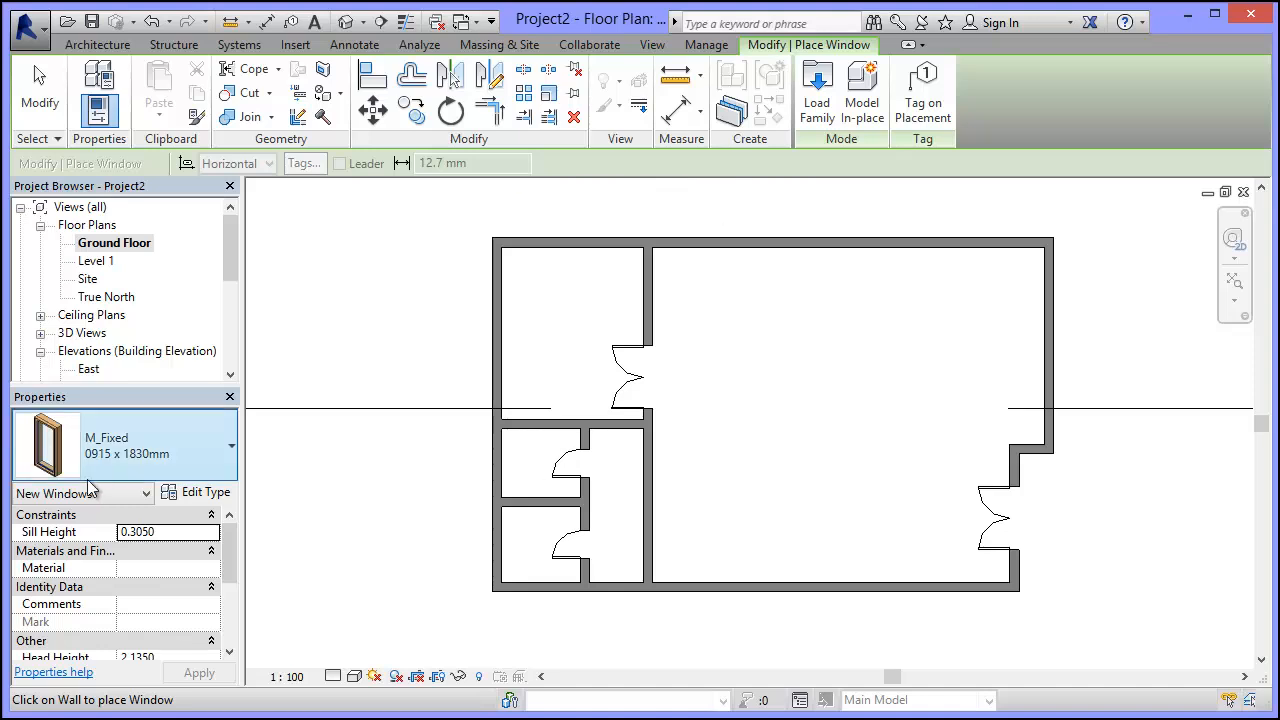
left_click(214, 444)
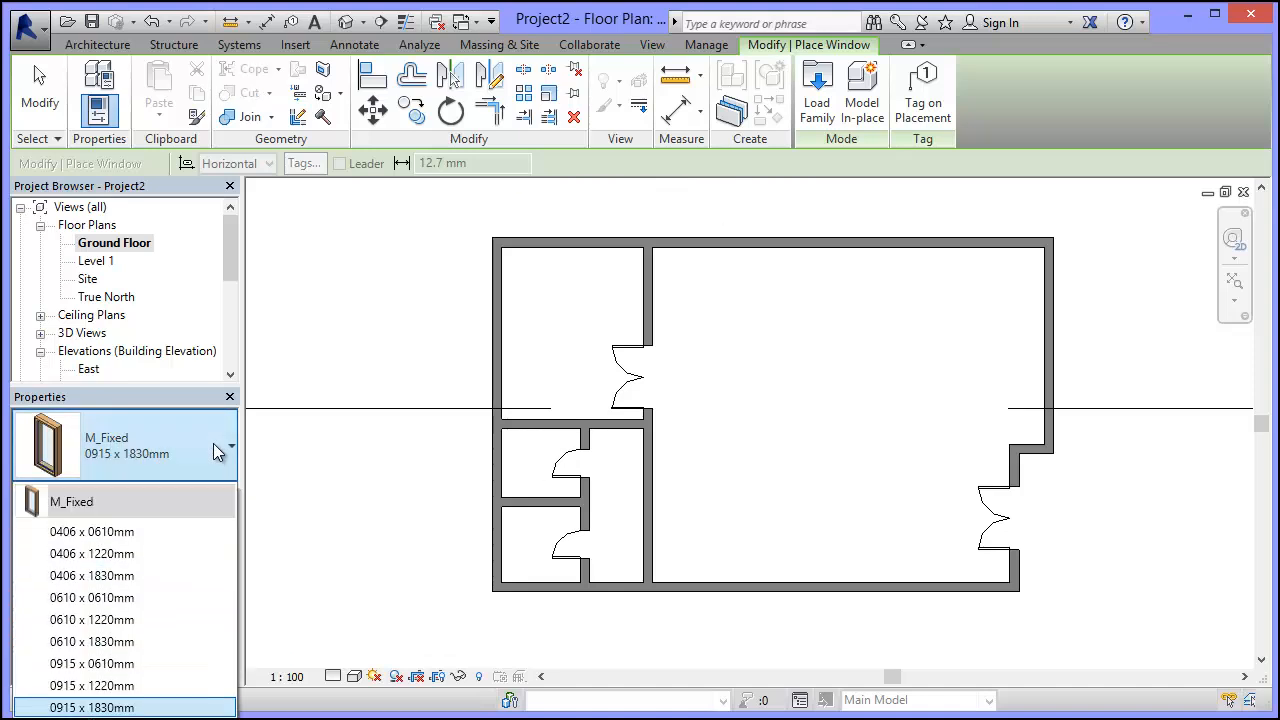
left_click(214, 444)
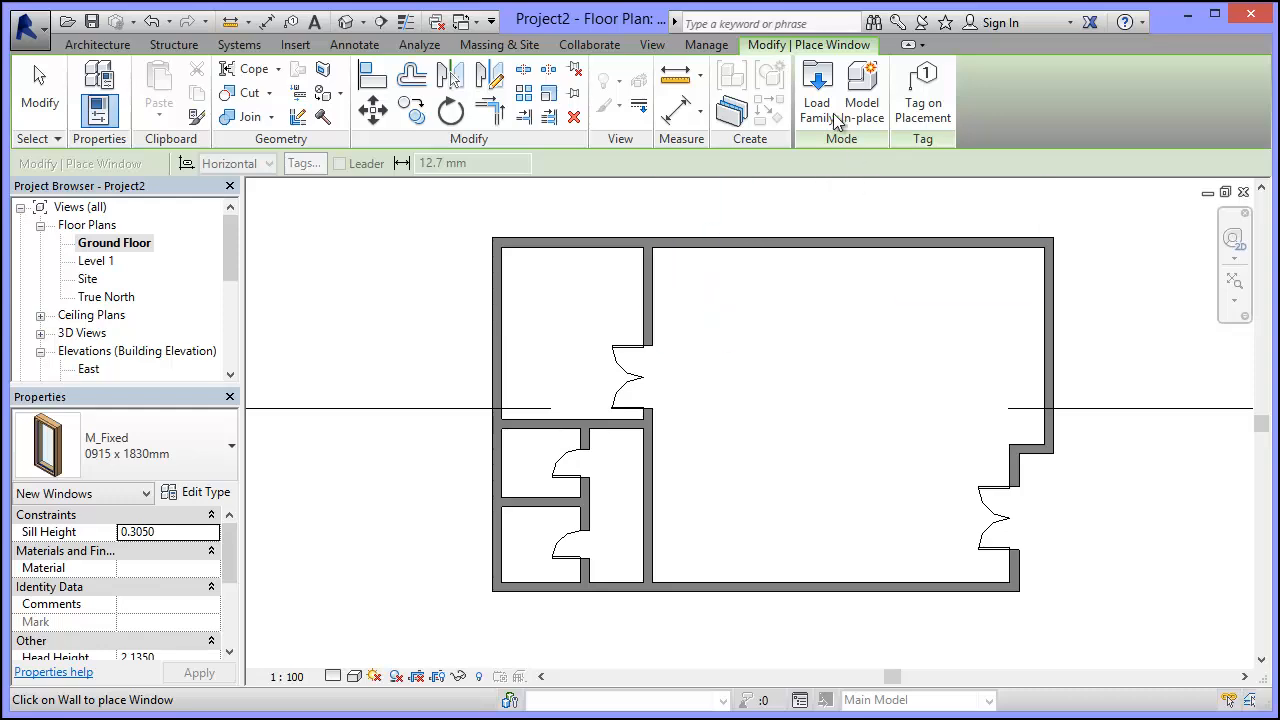
left_click(818, 82)
left_click_drag(738, 222, 732, 410)
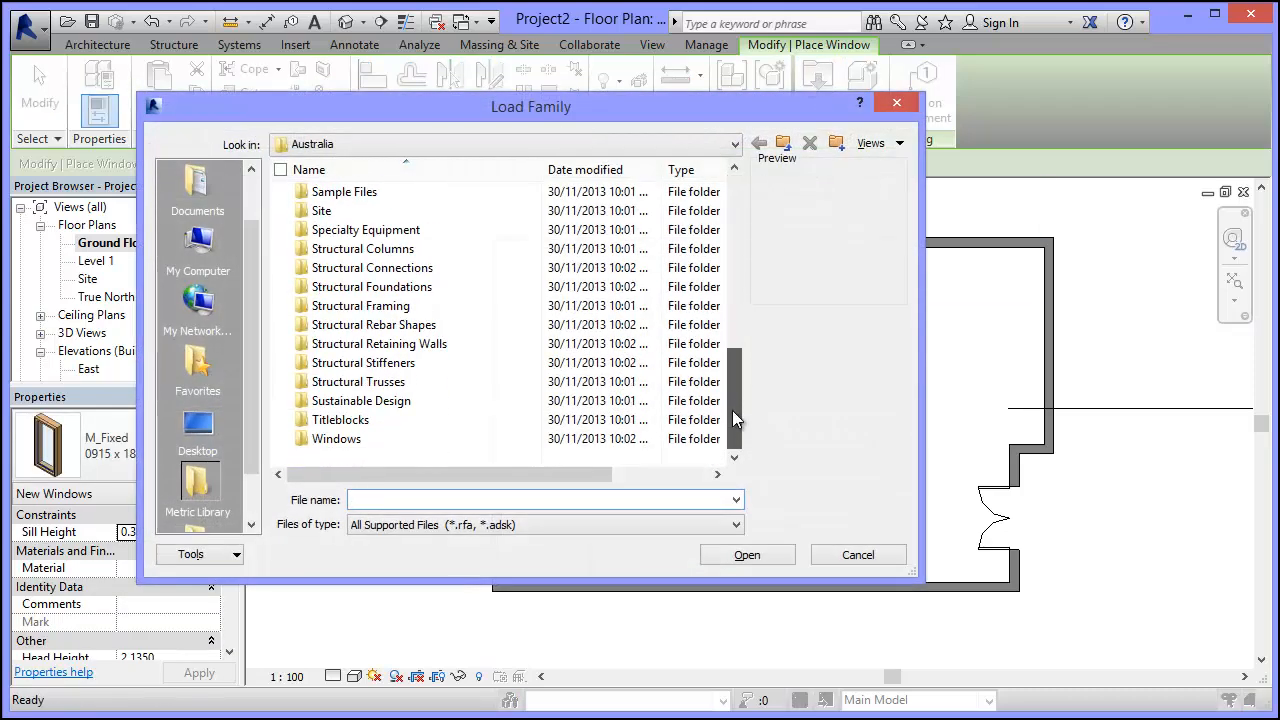
left_click(331, 440)
double_click(331, 440)
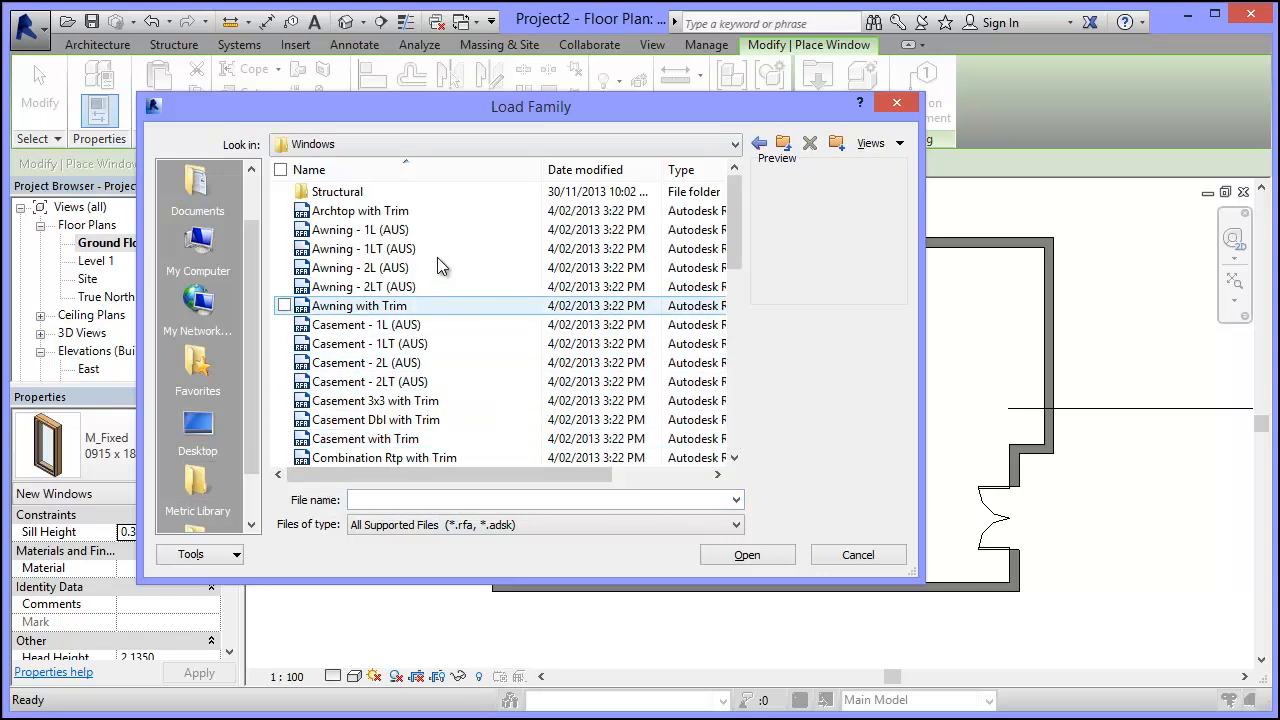
Step: Preview the archtop and awning window families, and load Awning - 2L (AUS) with type 1822, 1.8 wide by 2.17 high
left_click(340, 211)
left_click(345, 230)
left_click(343, 249)
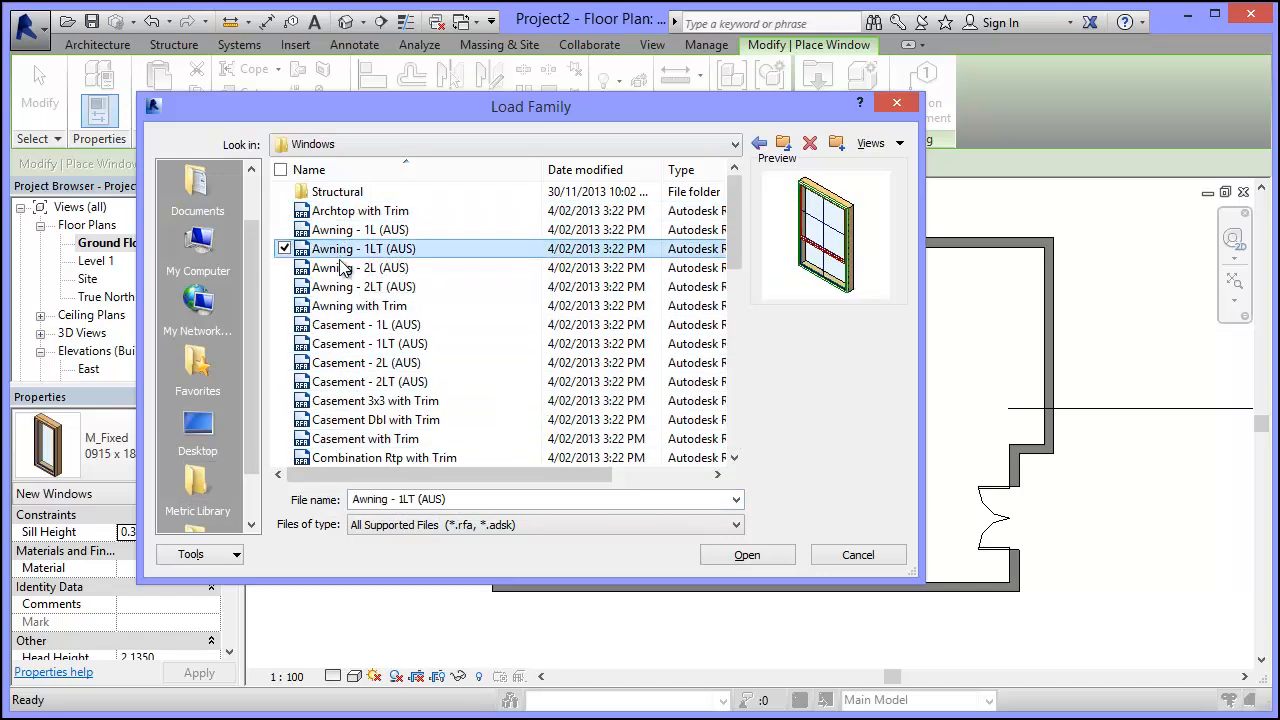
left_click(337, 268)
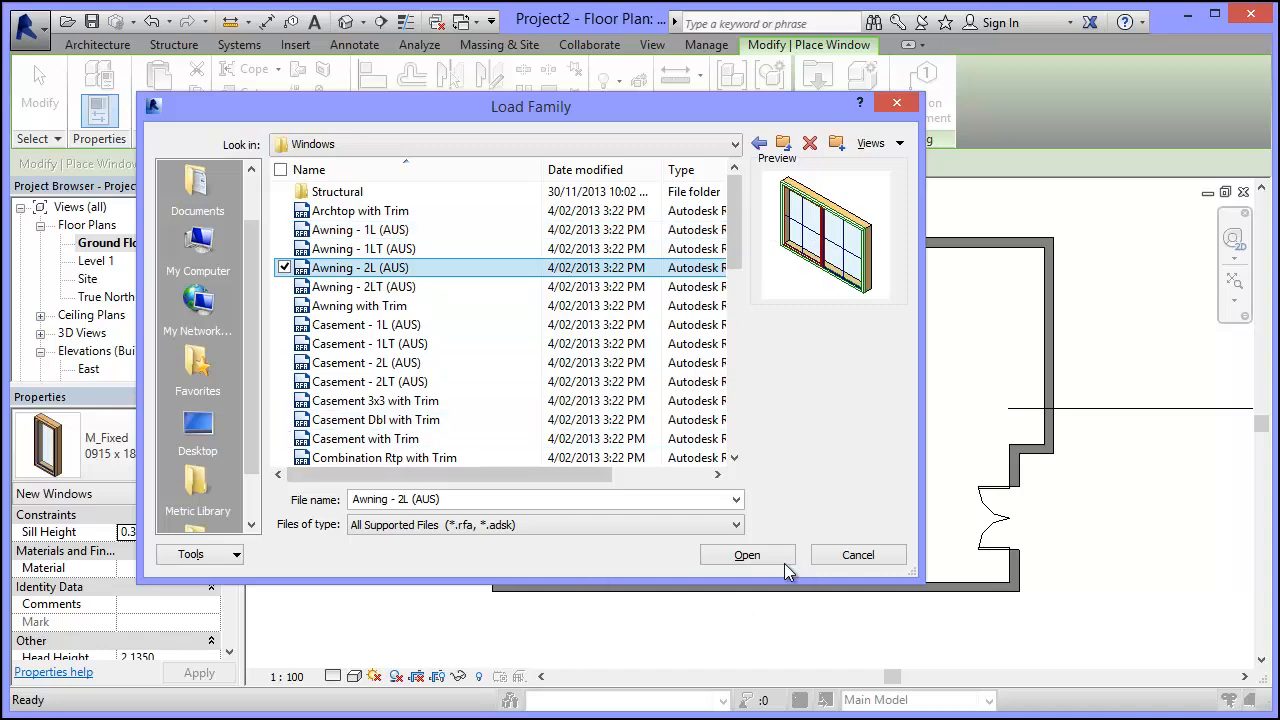
left_click(752, 550)
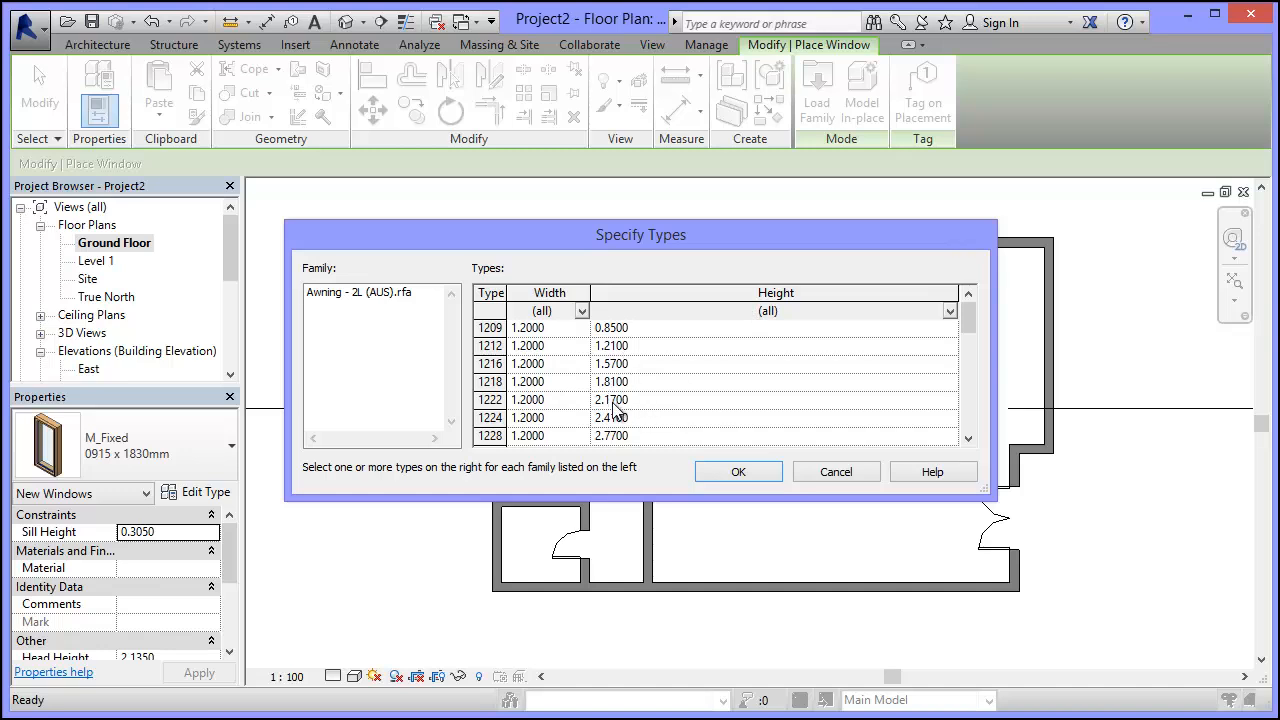
left_click_drag(969, 328, 968, 421)
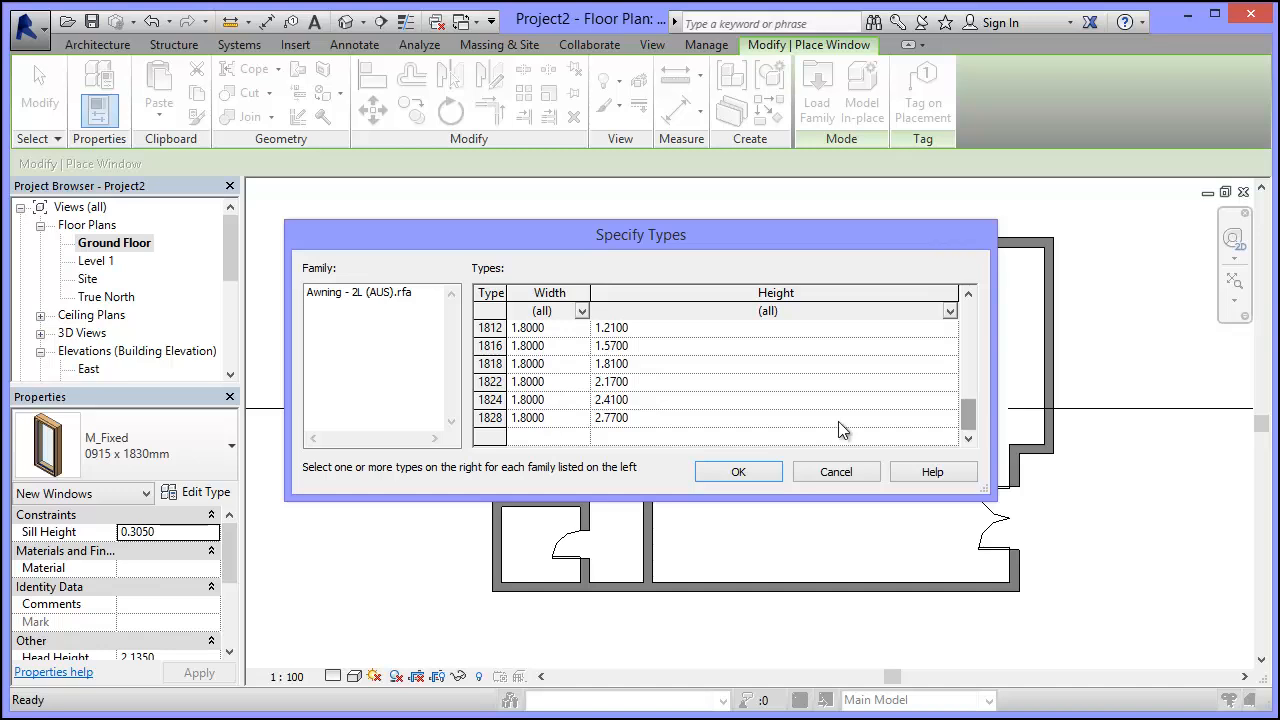
left_click(537, 387)
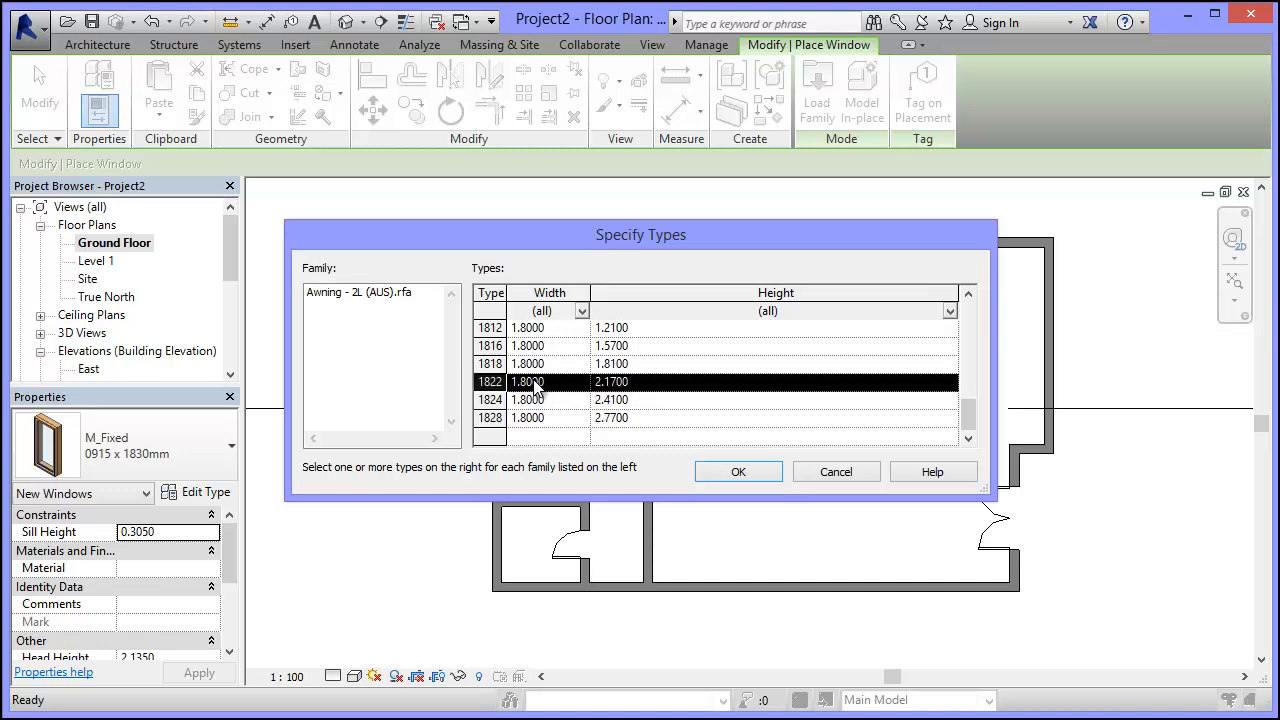
left_click(741, 470)
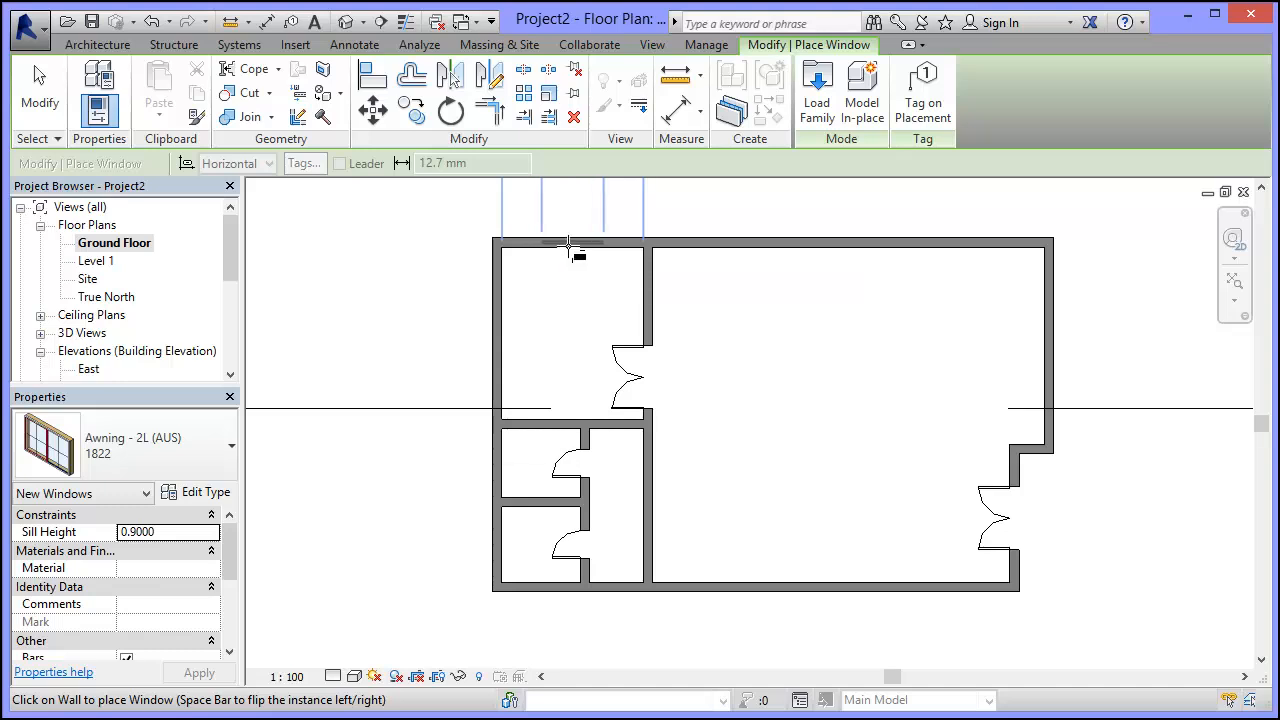
Step: Place 1822 awning windows: two in the upper-left room's west wall and four about 0.5 m apart in the large room's north wall
left_click(497, 296)
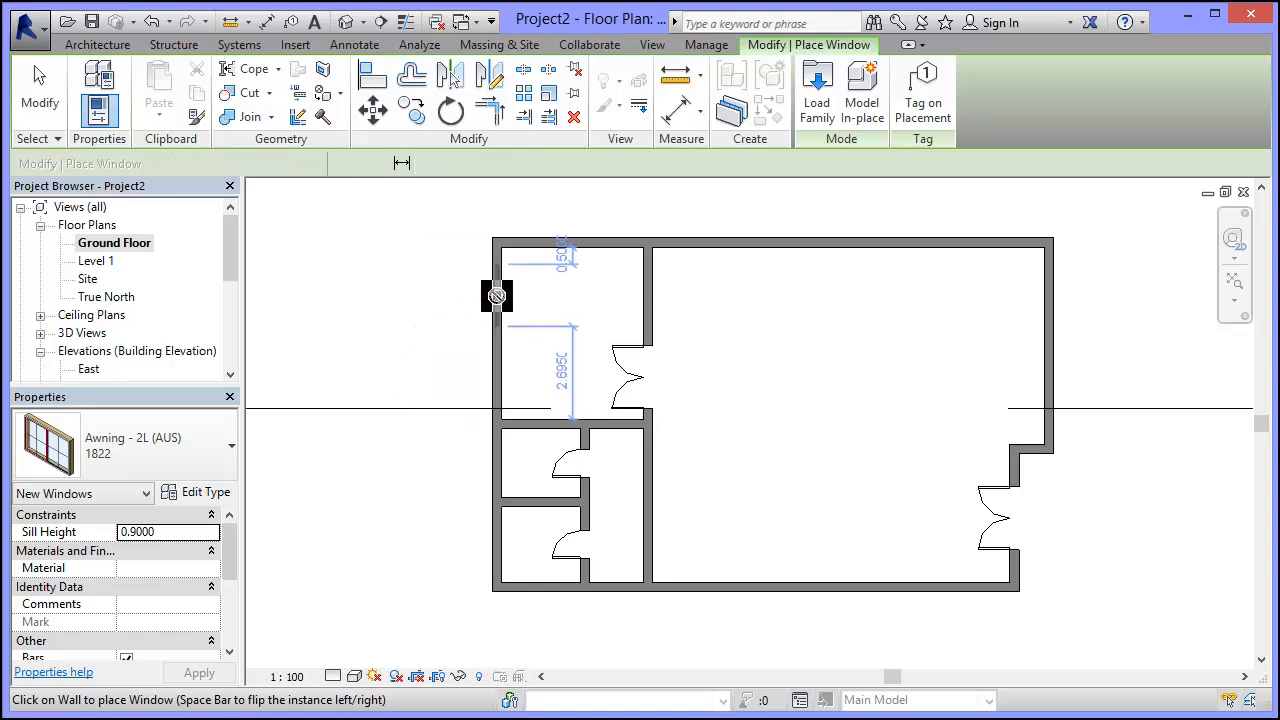
left_click(497, 373)
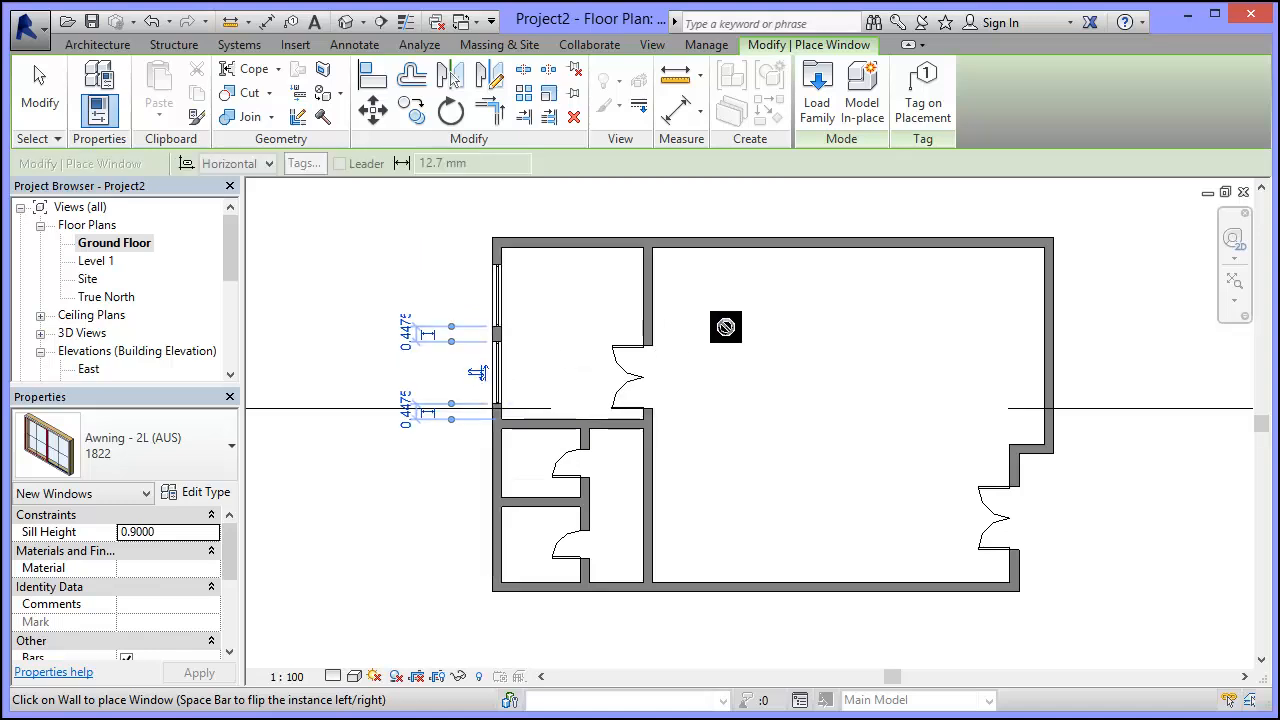
left_click(718, 243)
left_click(798, 243)
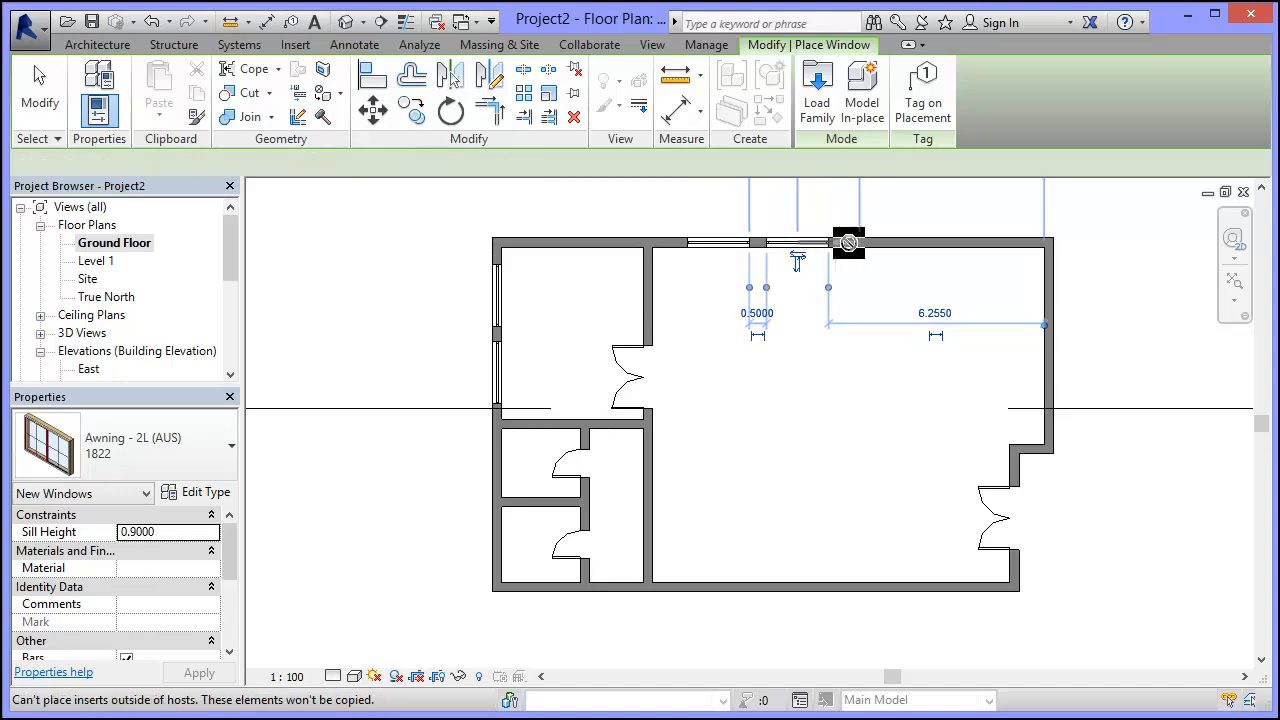
left_click(877, 243)
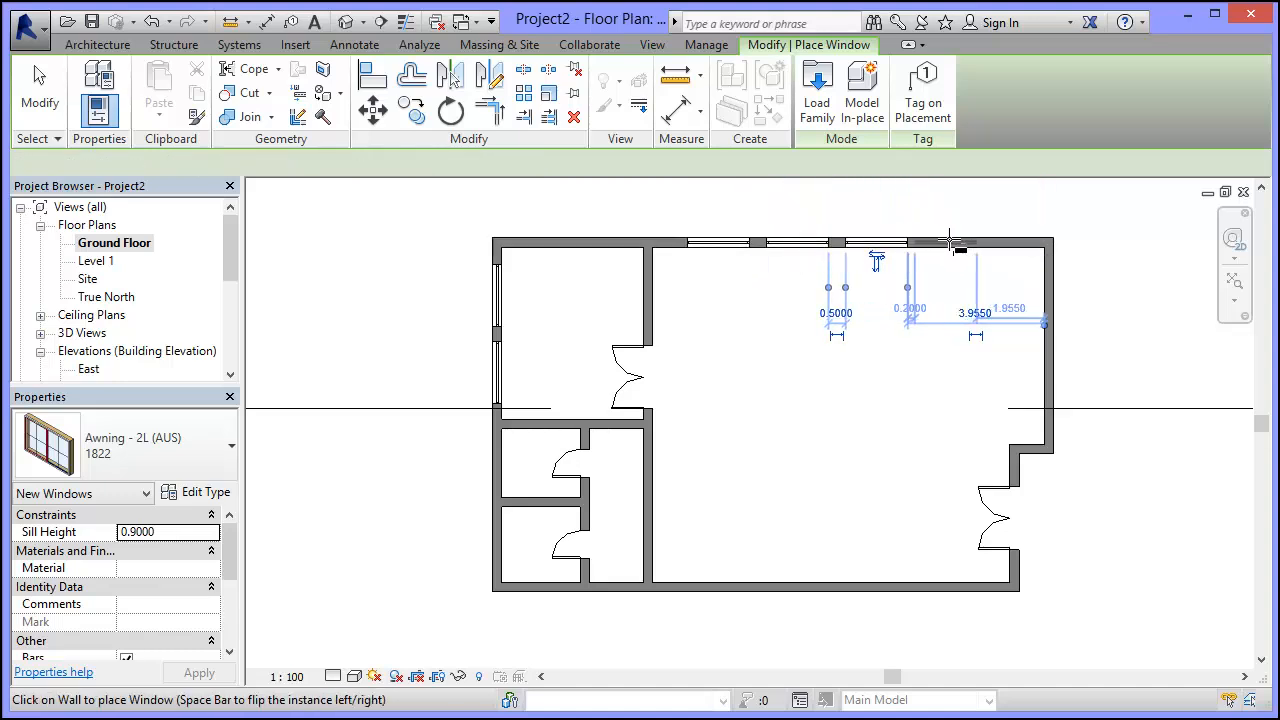
left_click(956, 243)
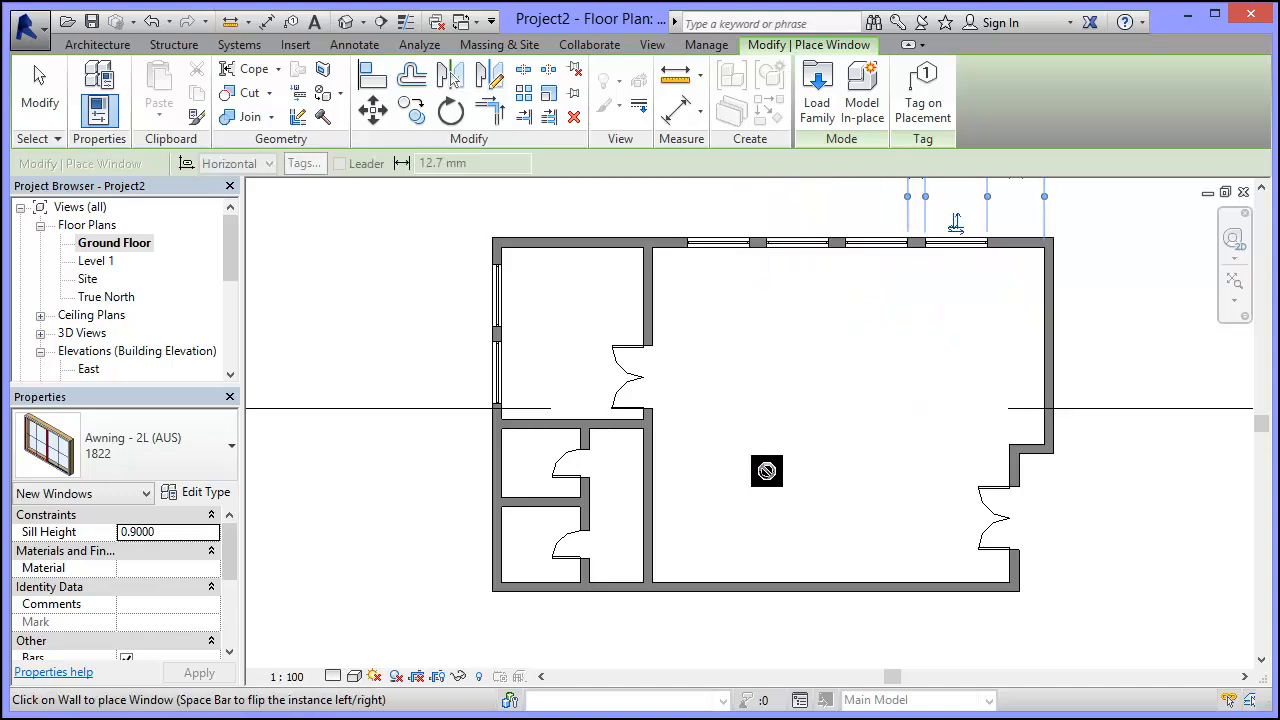
Step: Place four more 1822 awning windows along the large room's south wall and two in its upper east wall, ending window placement
left_click(704, 588)
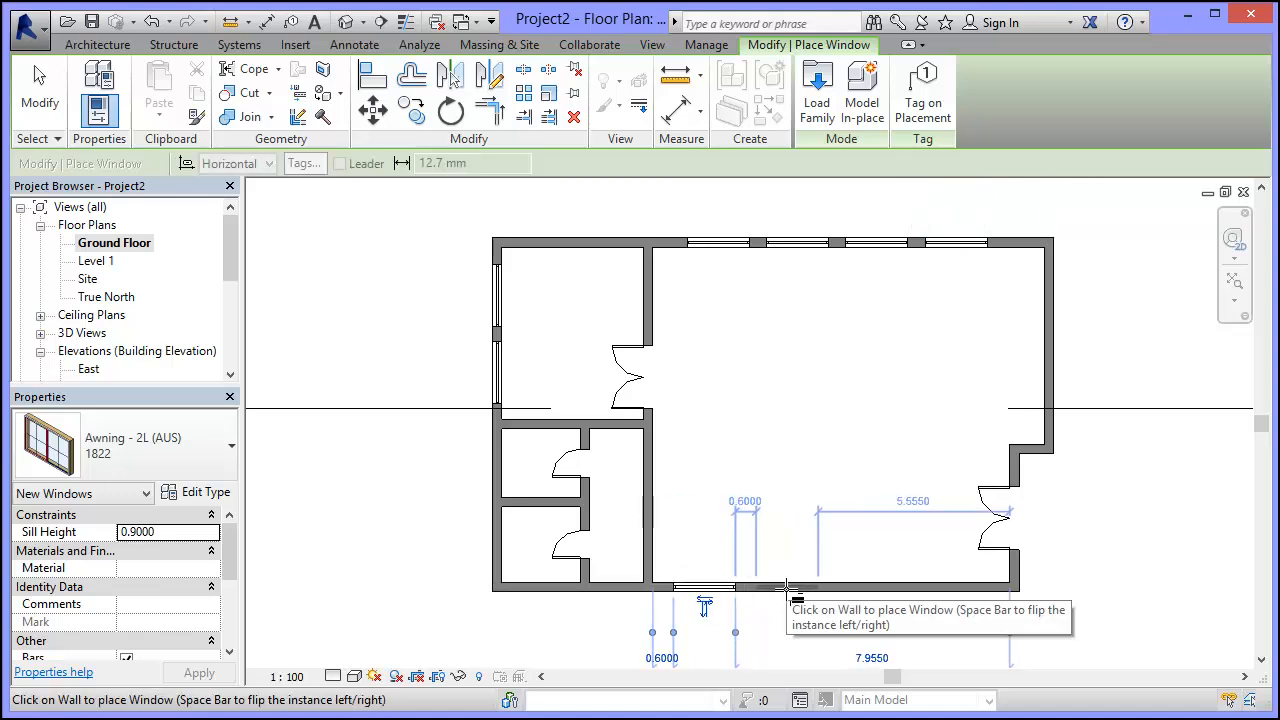
left_click(787, 588)
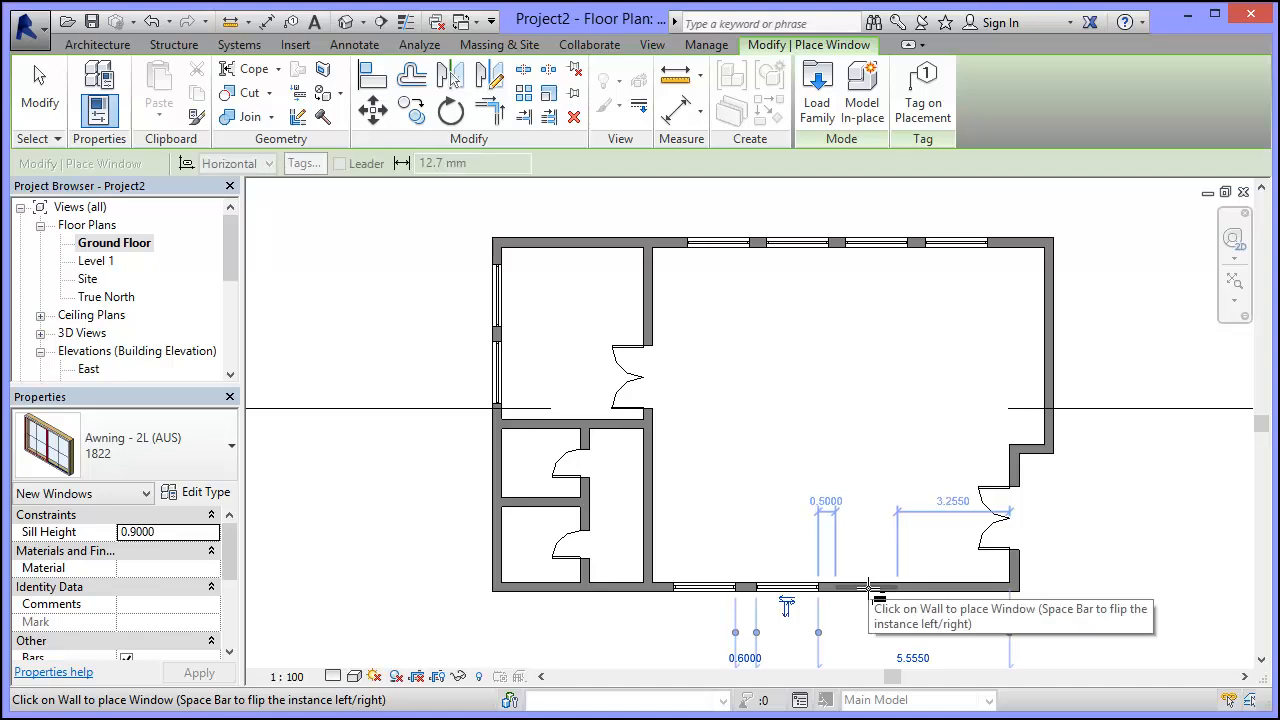
left_click(869, 588)
left_click(954, 588)
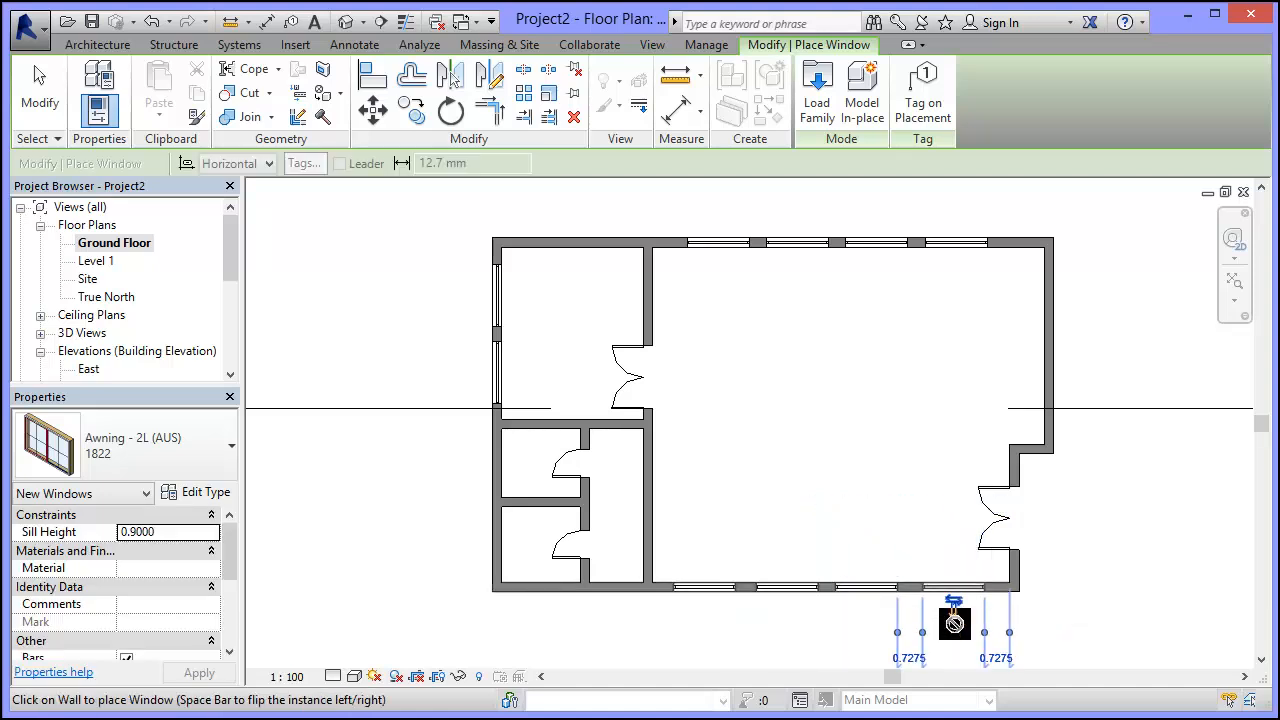
left_click(1052, 394)
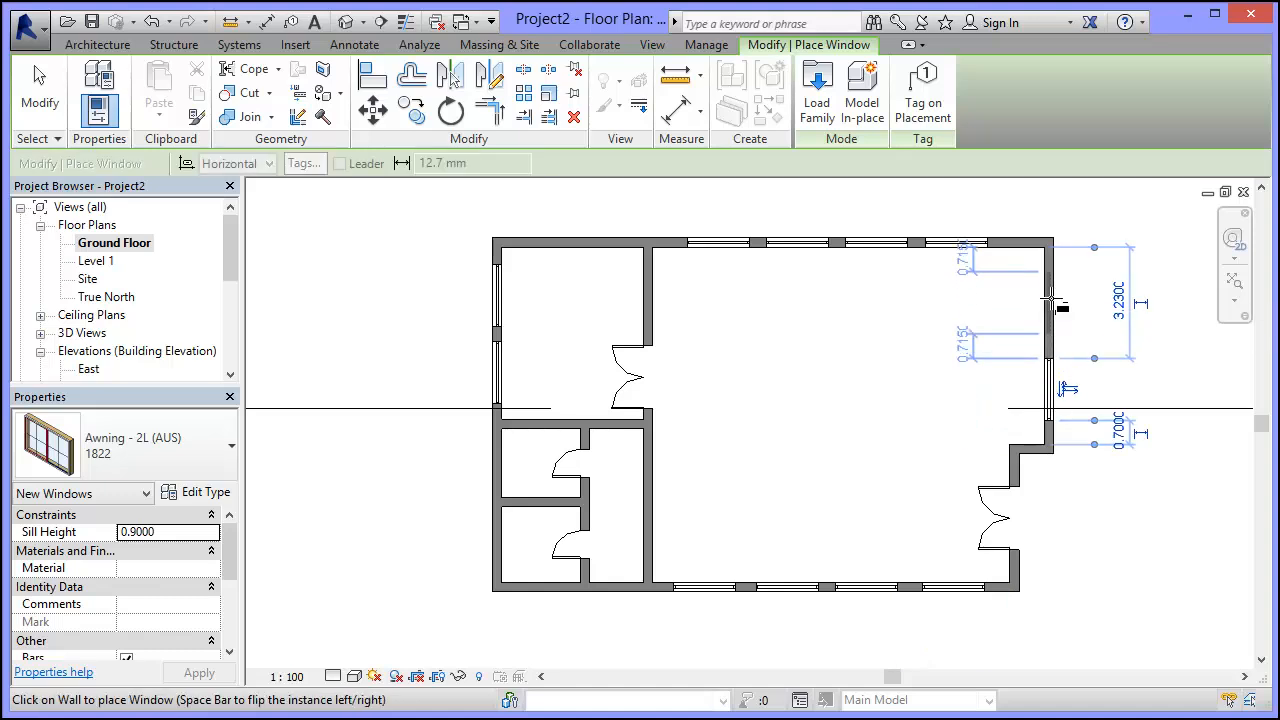
left_click(1050, 300)
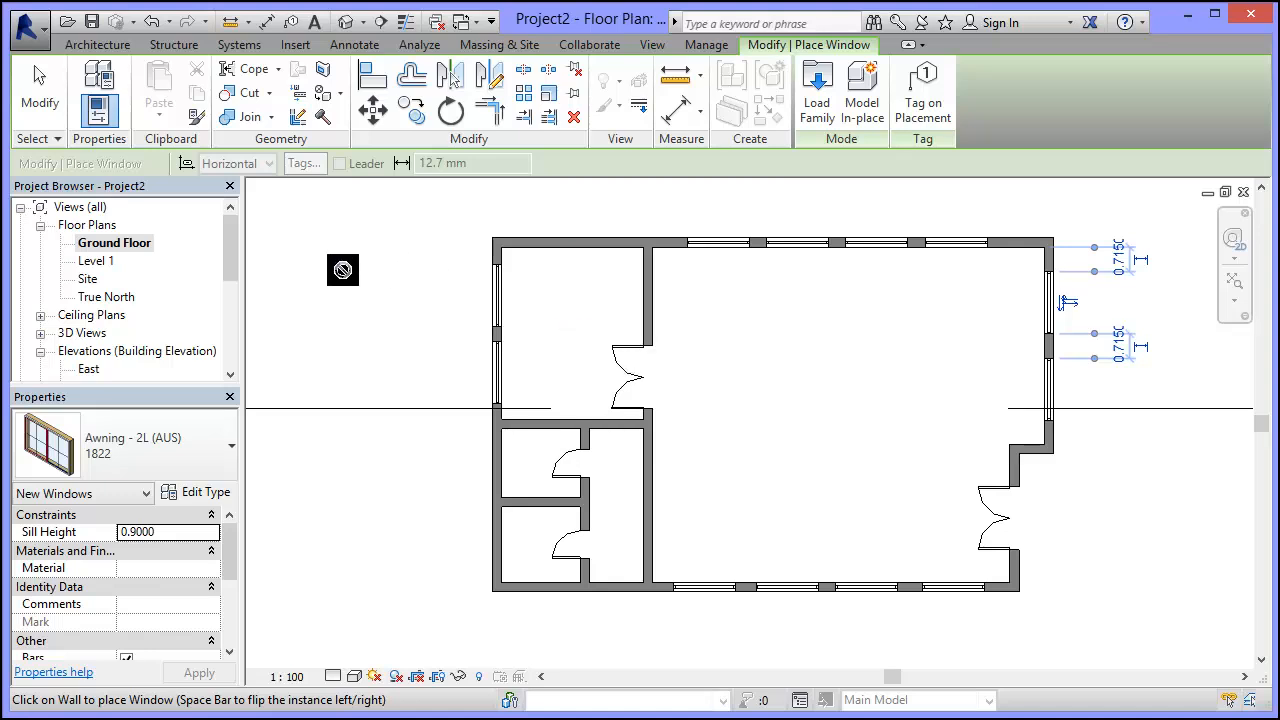
key("Escape")
key("Escape")
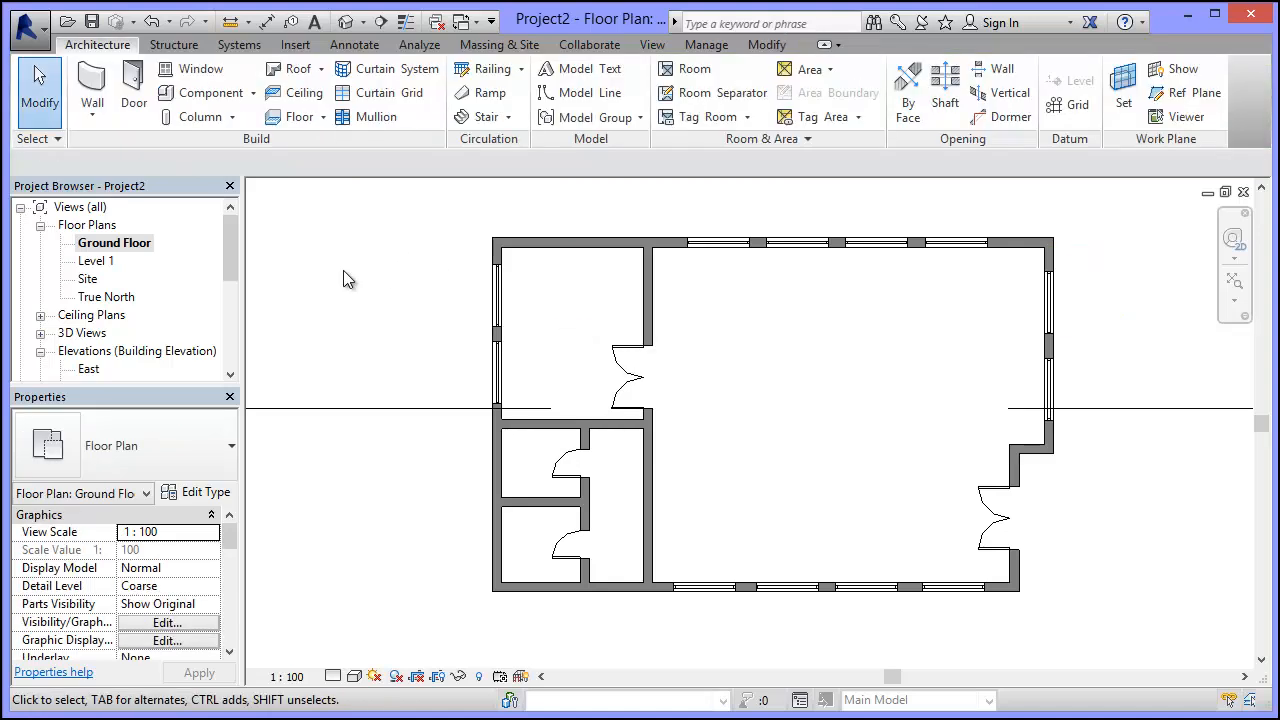
Step: Show the building in the default 3D view and open the type properties of a window in the west wall
left_click(350, 22)
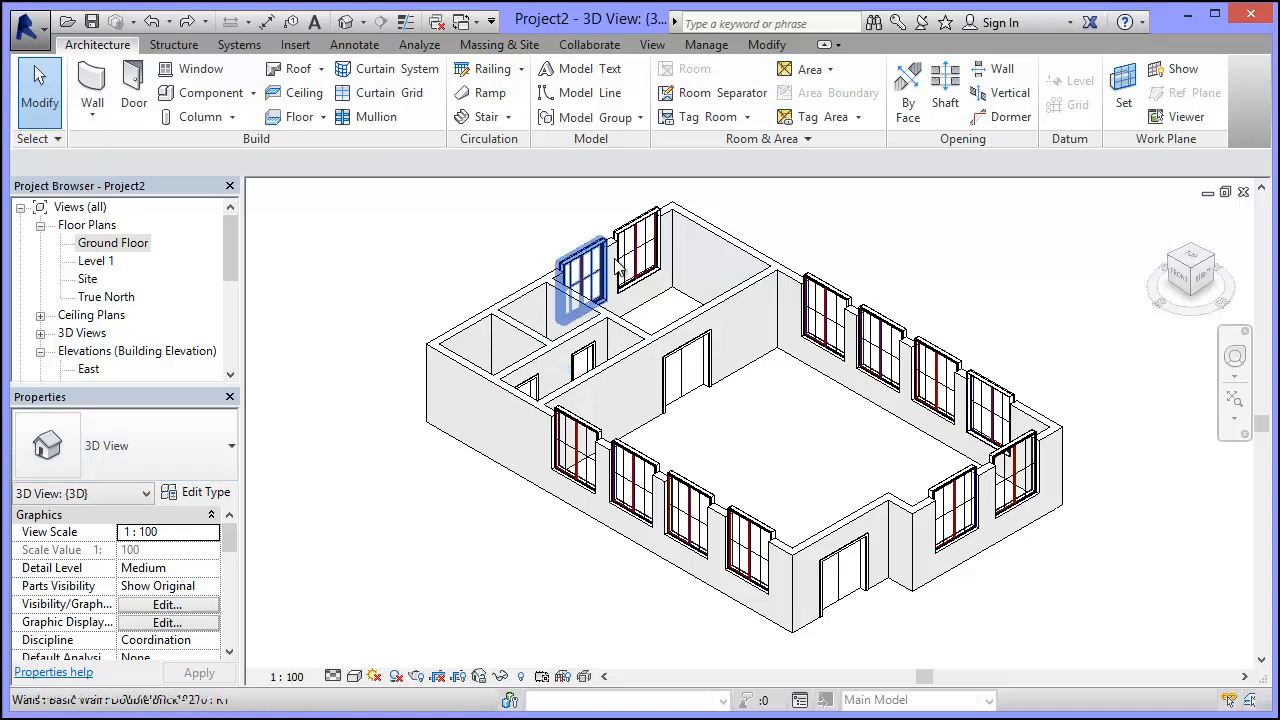
left_click(638, 237)
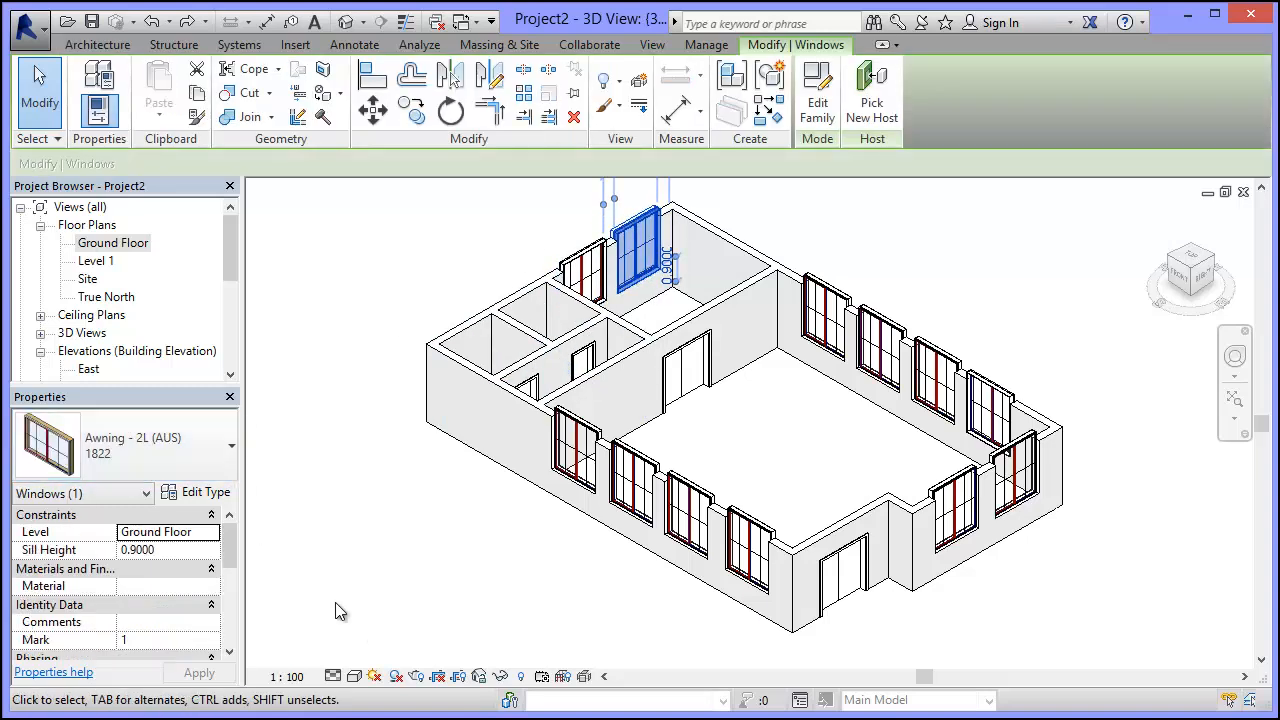
left_click(196, 493)
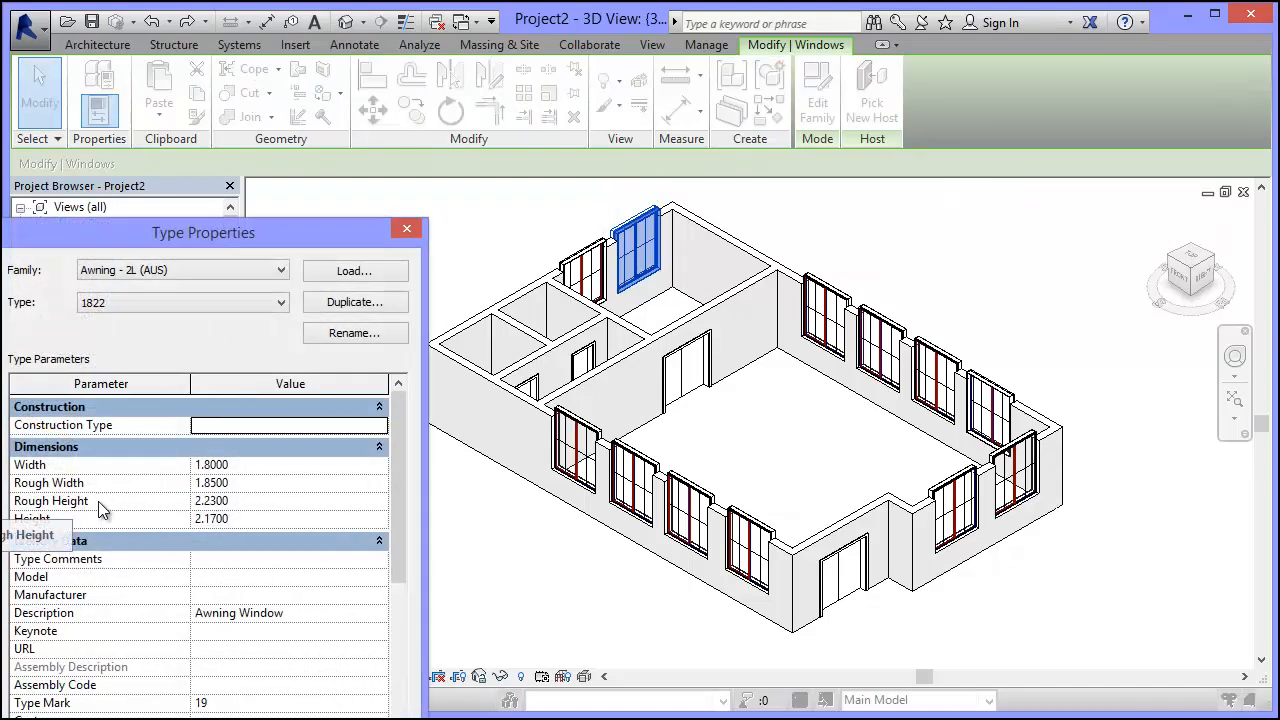
Step: Set the Rough Height of the 1822 awning window type to 1.6 and apply it to the model
left_click(237, 500)
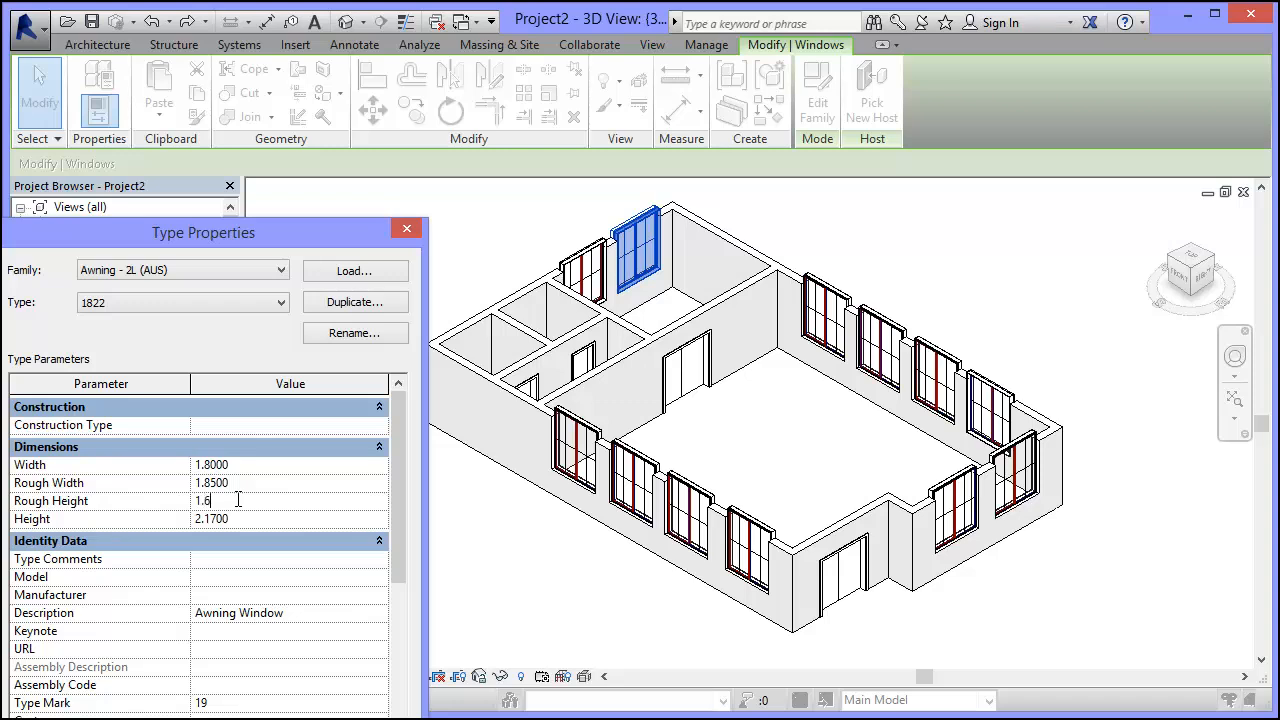
type("1.6")
key("Return")
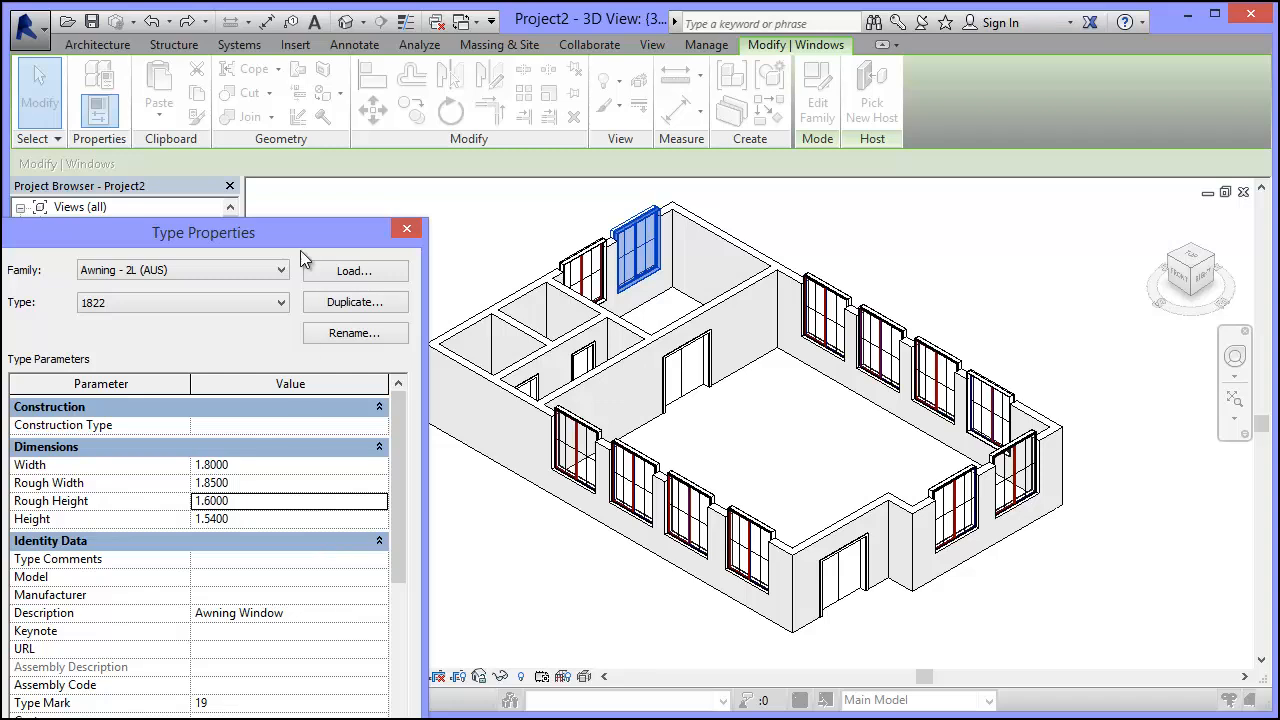
left_click_drag(300, 252, 405, 106)
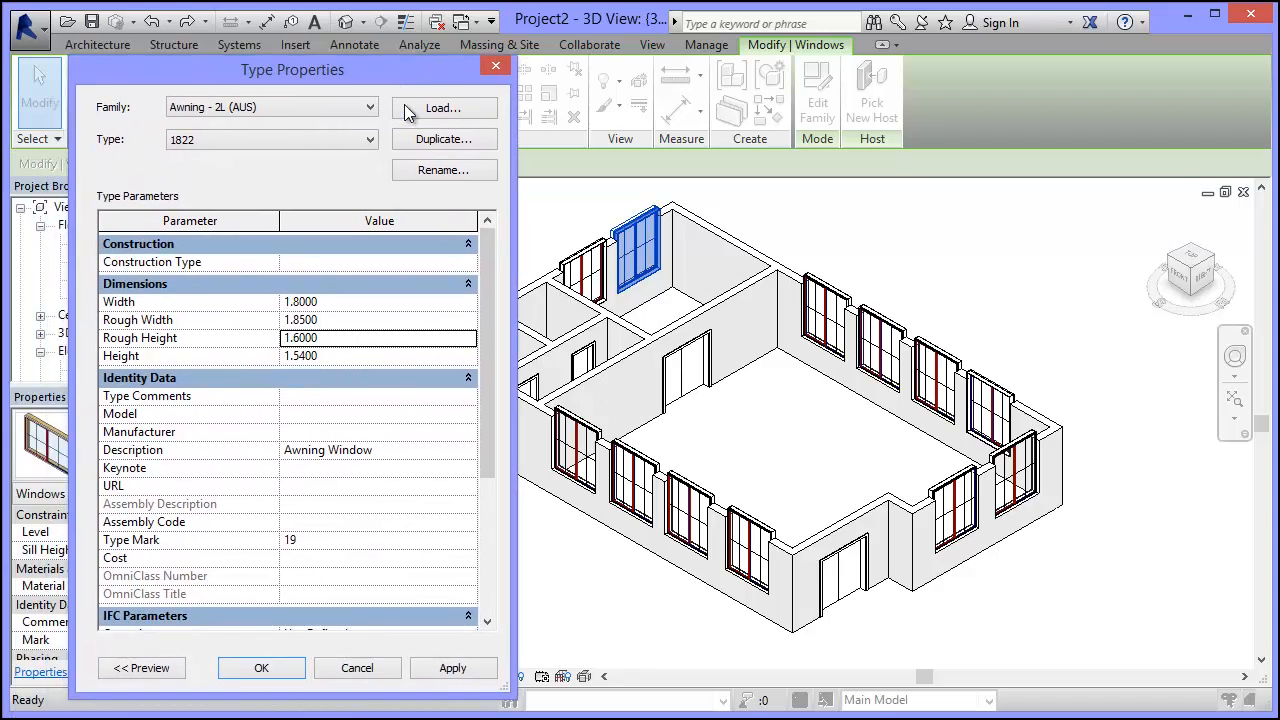
left_click(452, 669)
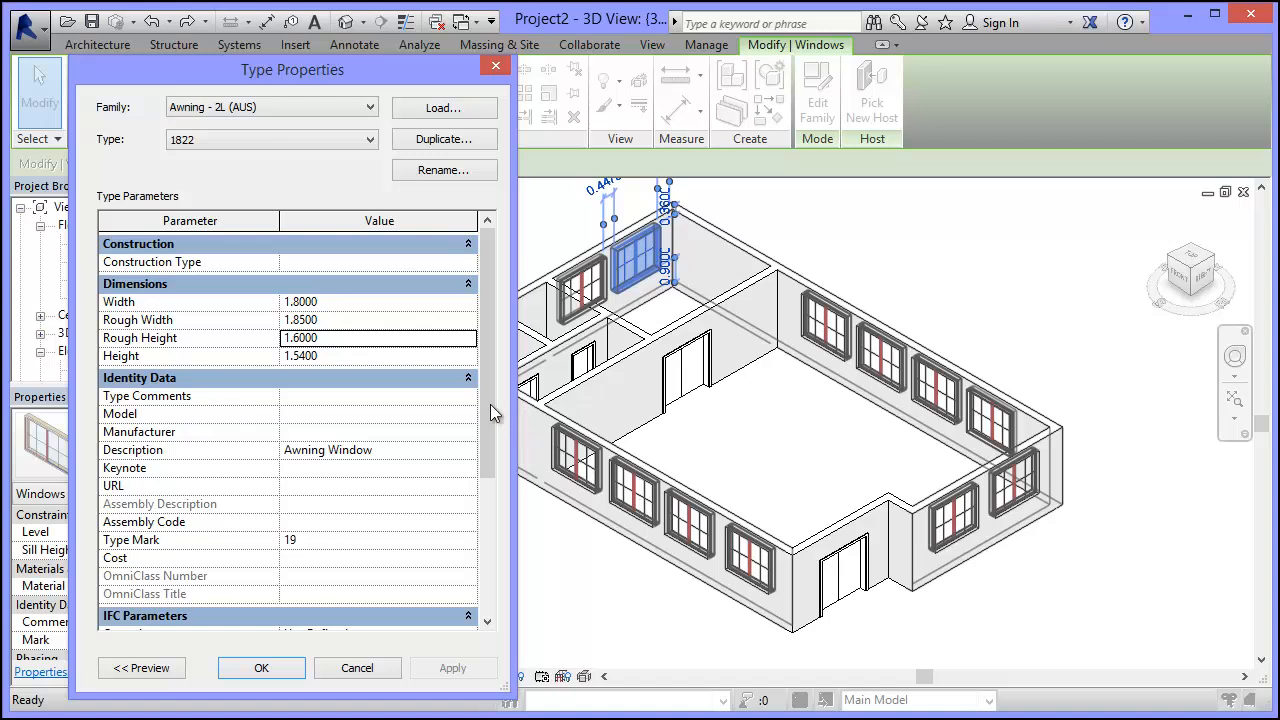
Step: Set the 1822 window type's Rough Height to 1.2, apply and accept the change, and deselect the window
left_click(322, 337)
type("2")
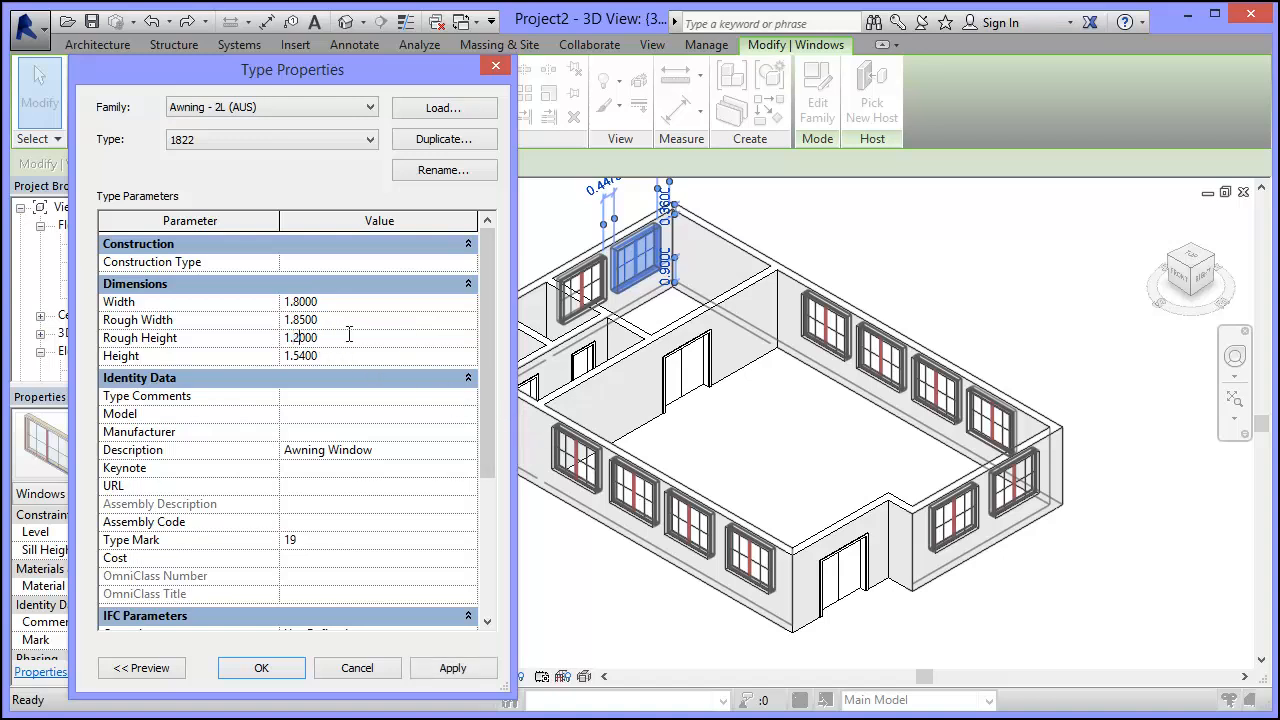
left_click(442, 670)
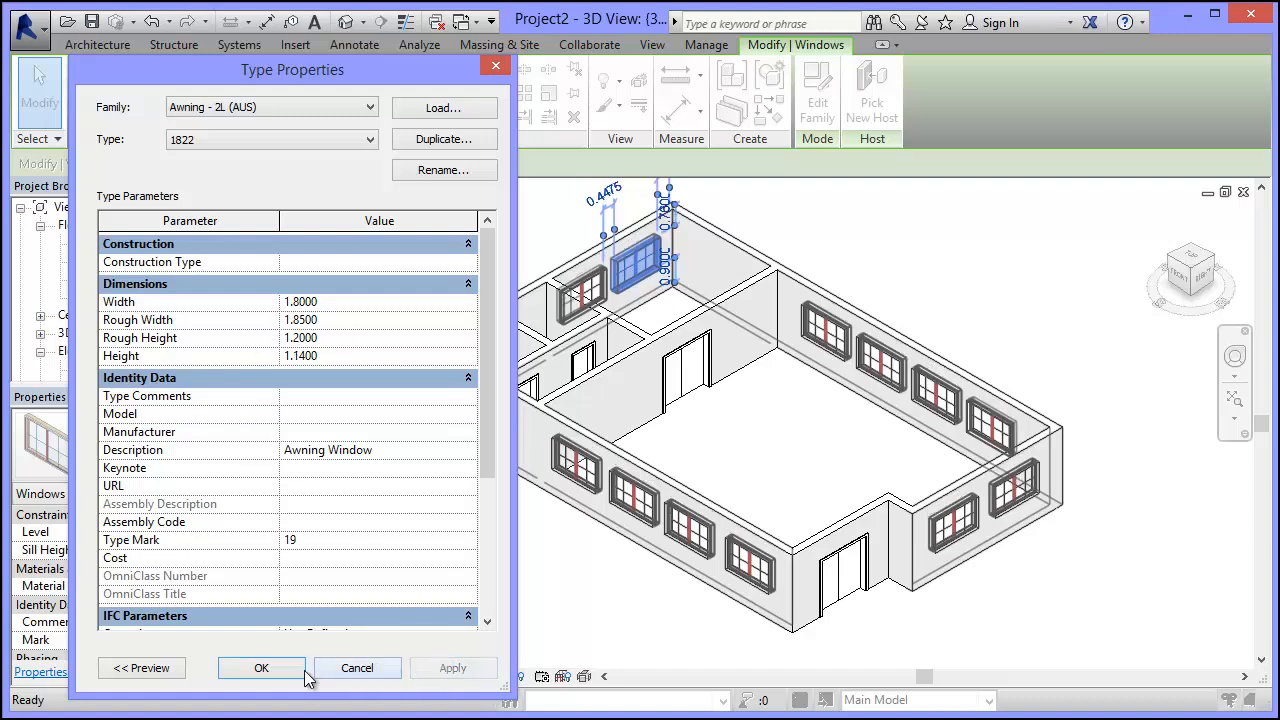
left_click(260, 670)
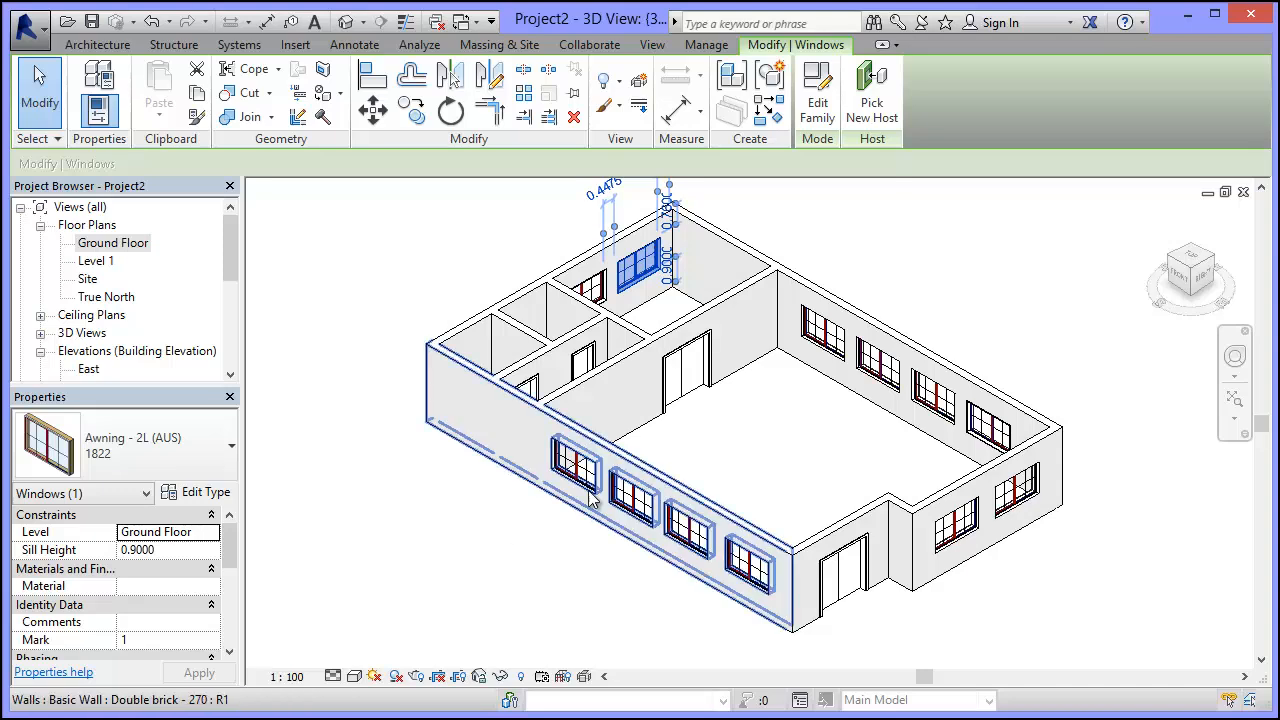
left_click(506, 551)
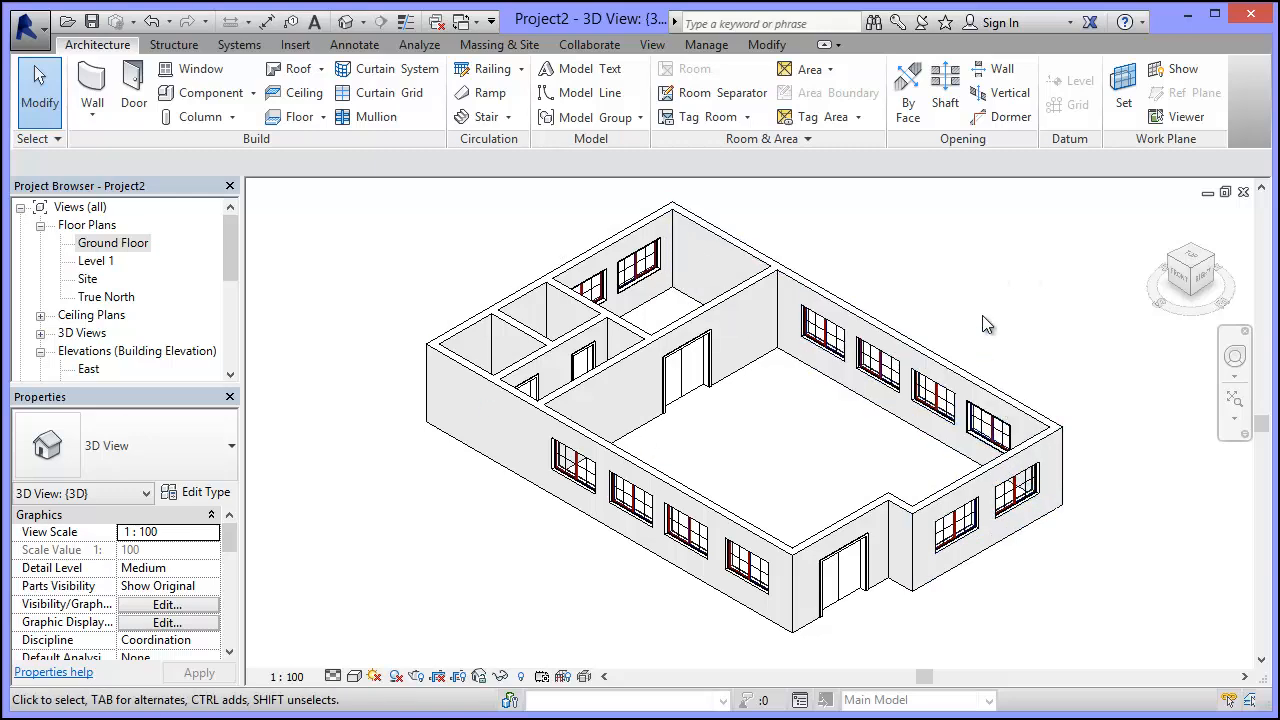
Step: Examine the placed doors, windows and brick walls in 3D from several sides, both close up and from a distance
middle_click_drag(1028, 330, 1060, 298, "shift")
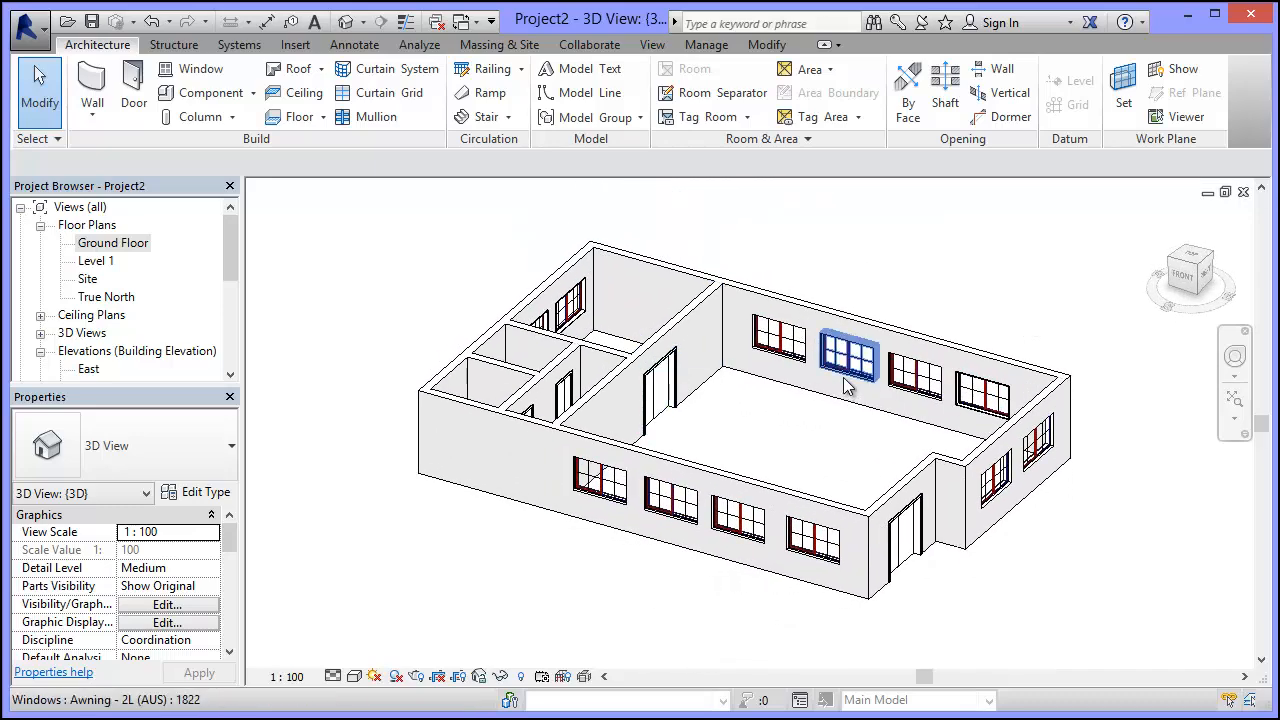
scroll(845, 370, "up", 5)
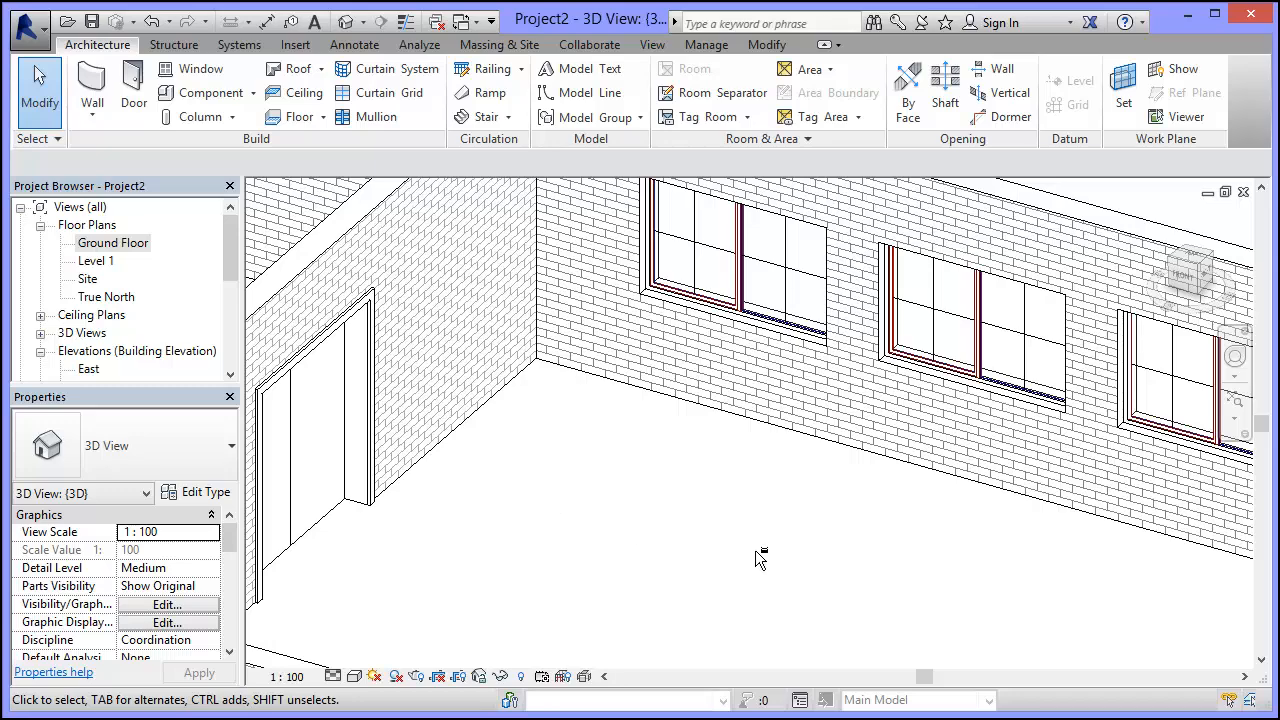
middle_click_drag(760, 558, 1111, 277, "shift")
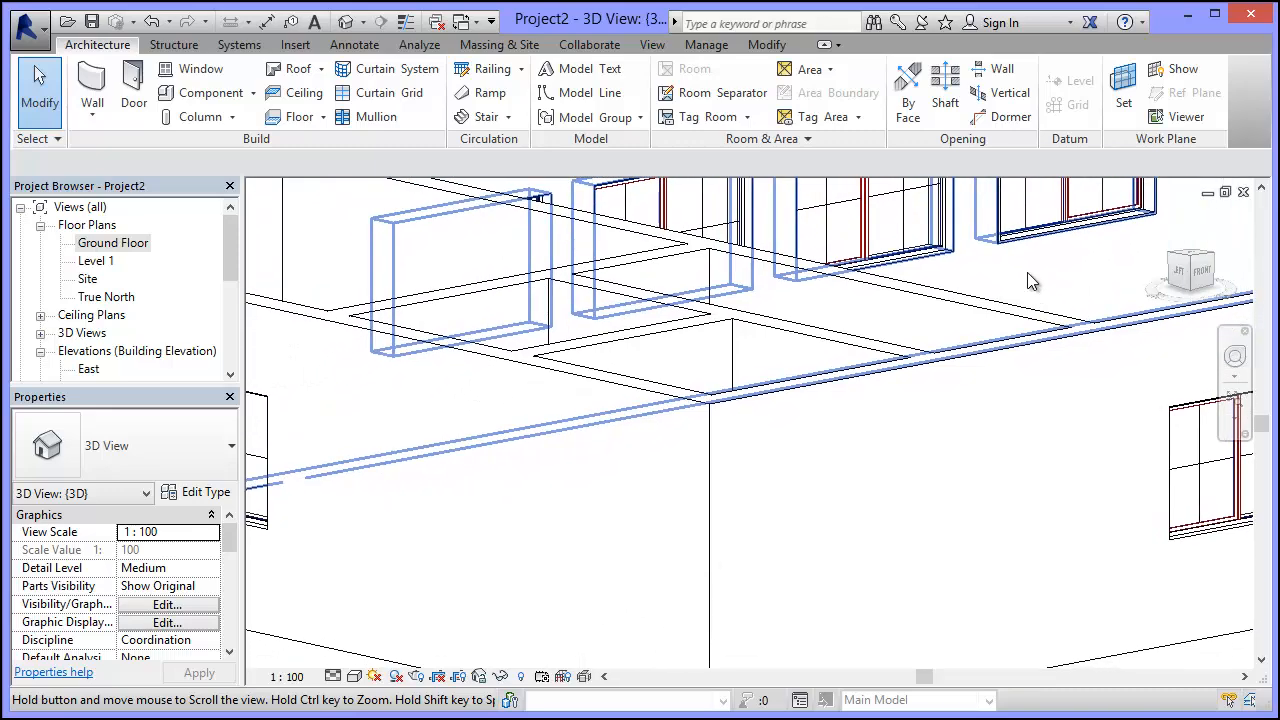
scroll(468, 446, "down", 3)
scroll(468, 446, "up", 3)
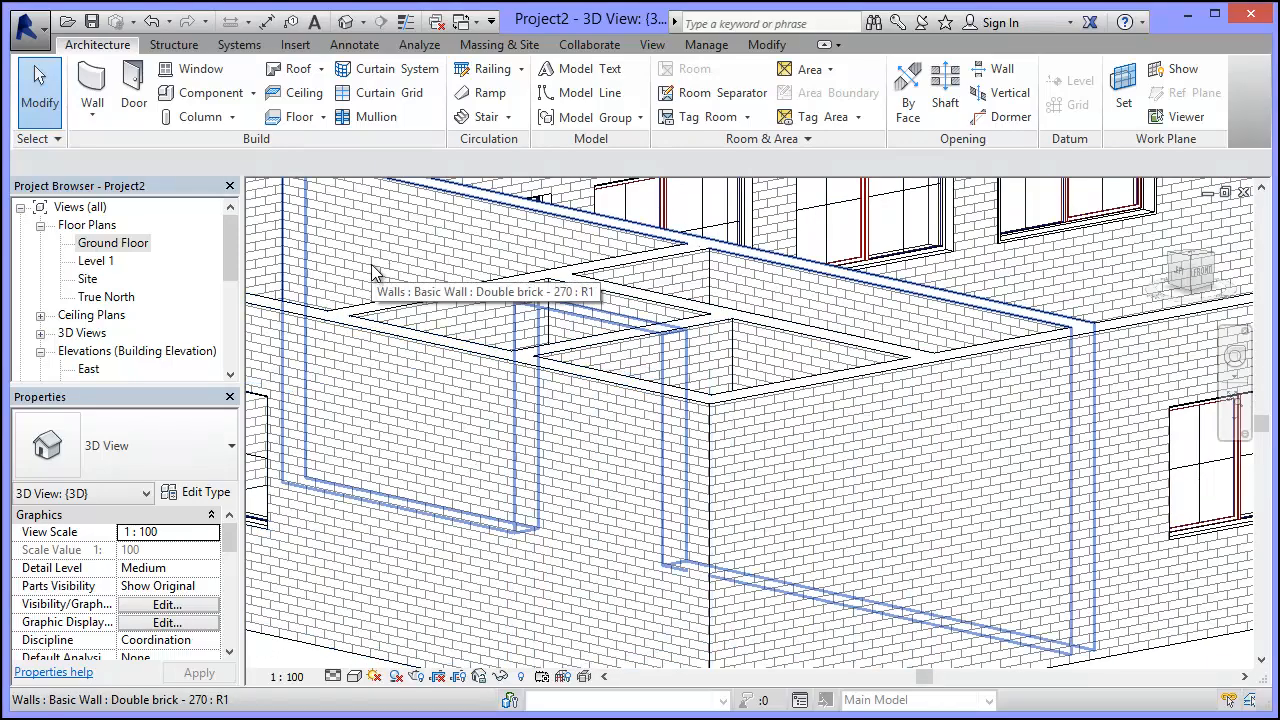
scroll(640, 420, "down", 5)
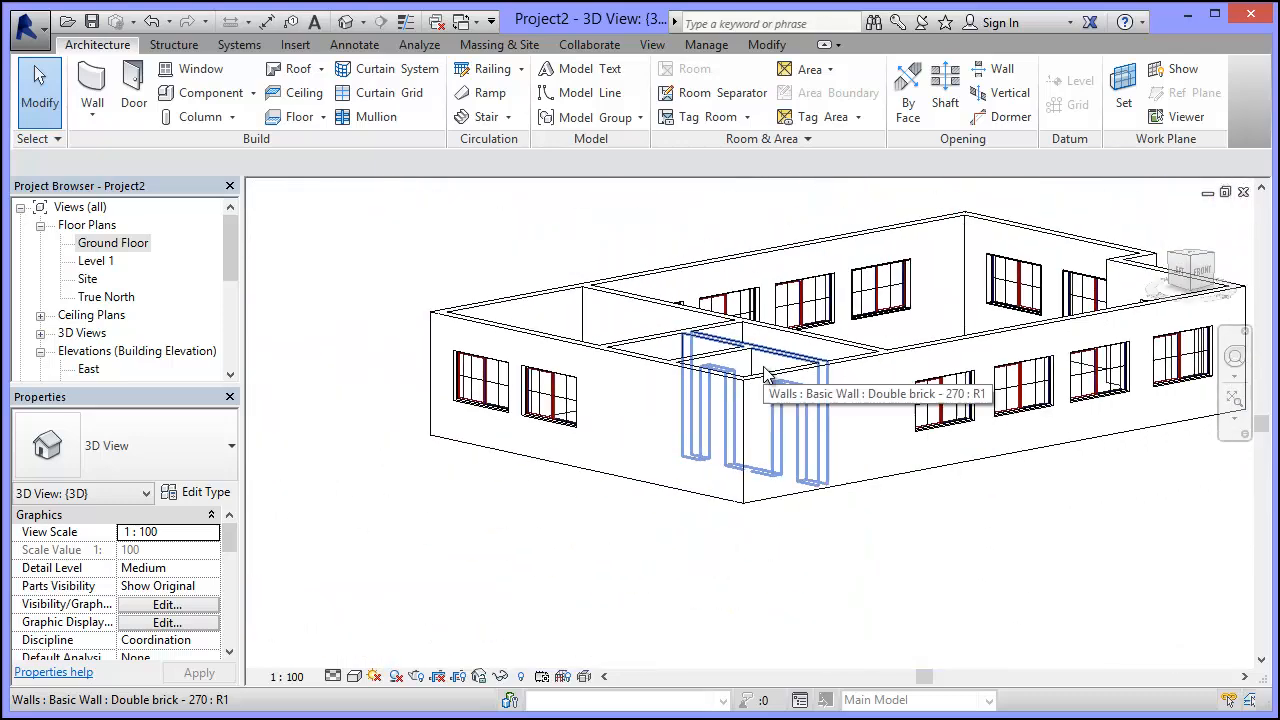
middle_click_drag(997, 531, 772, 580, "shift")
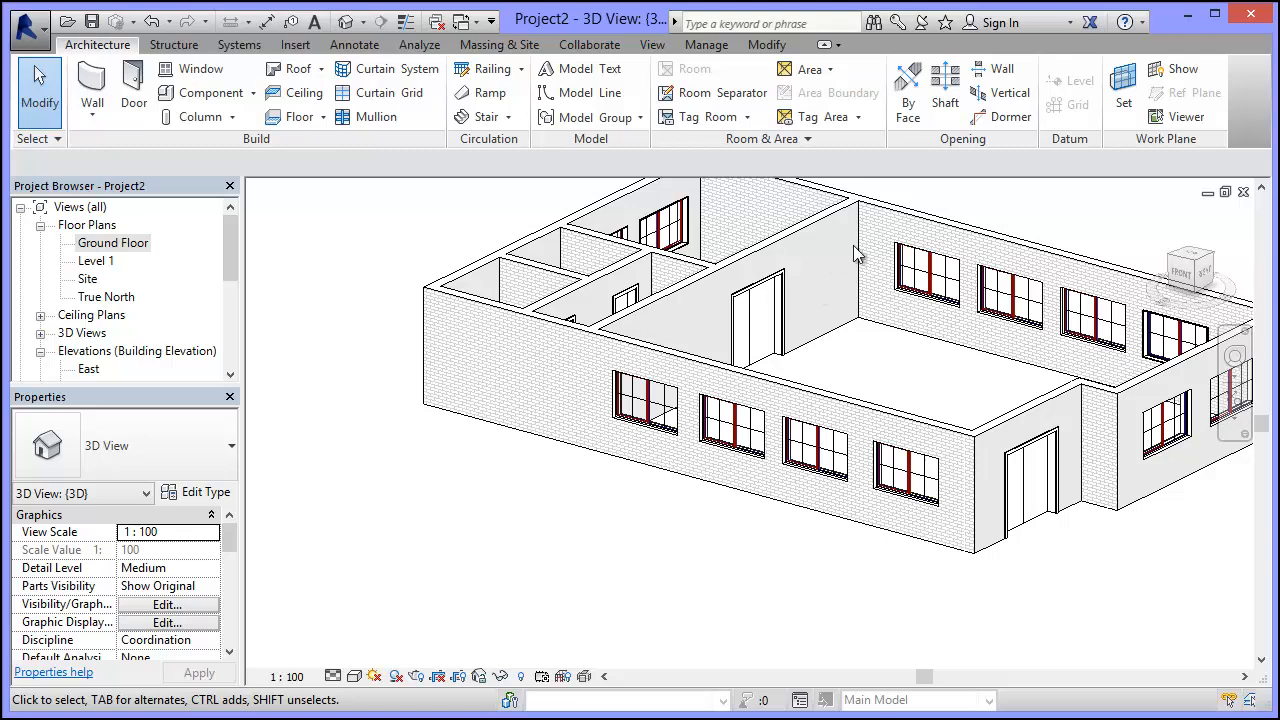